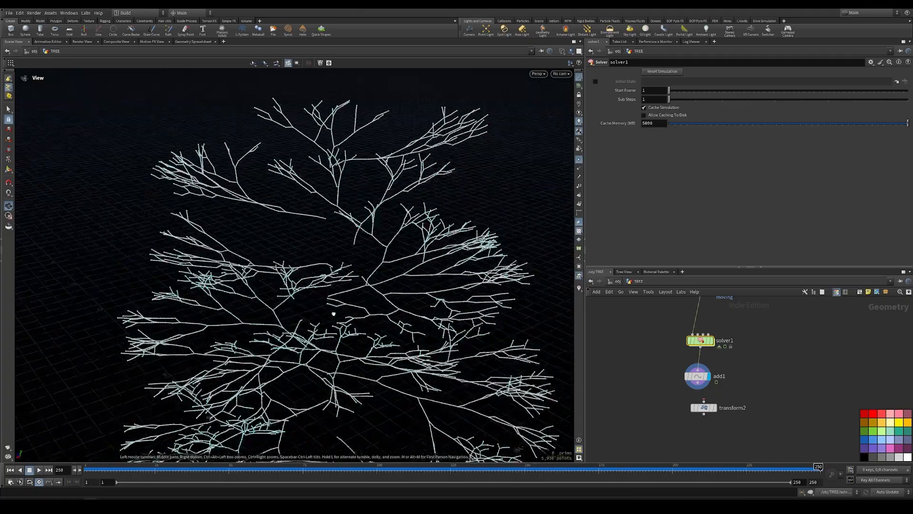
Inspect the tree branches in the viewport and open the network inside the solver1 node.
right_click_drag(329, 317, 386, 318)
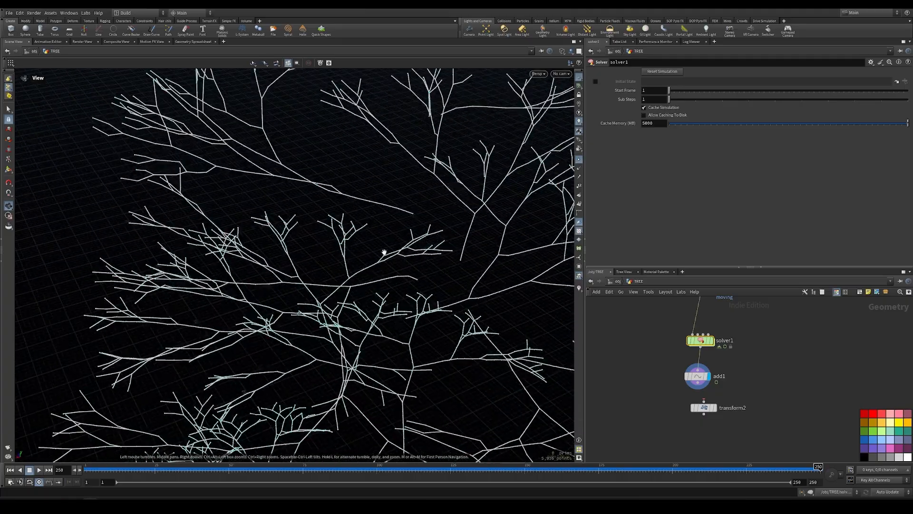
middle_click_drag(350, 265, 354, 304)
right_click_drag(354, 304, 299, 311)
double_click(697, 341)
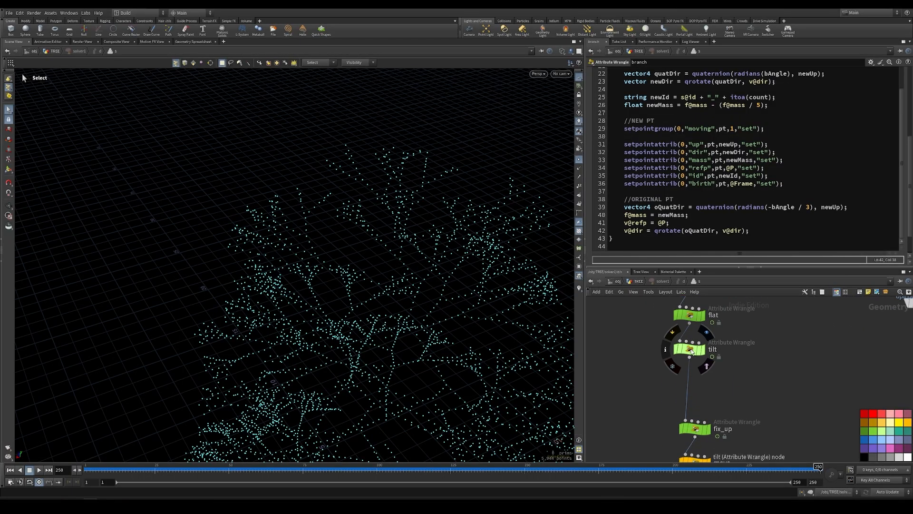
key("Tab")
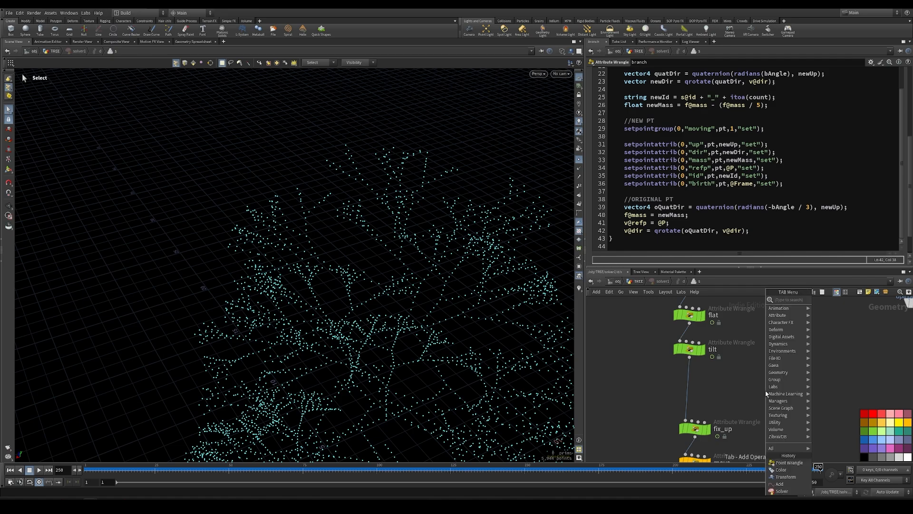
type("w")
left_click(734, 385)
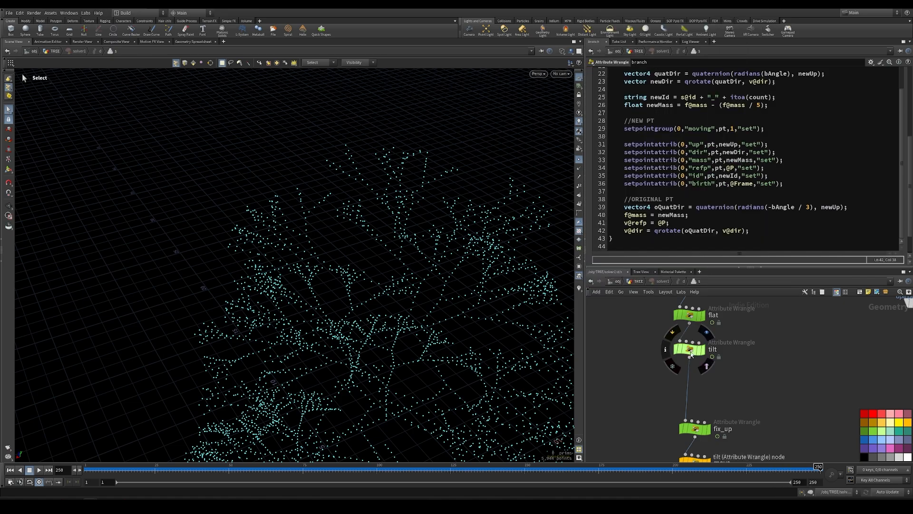
Insert a Point Wrangle on the wire between the tilt and fix_up nodes and colour it green.
key("Tab")
type("wran")
key("Down")
key("Down")
key("Down")
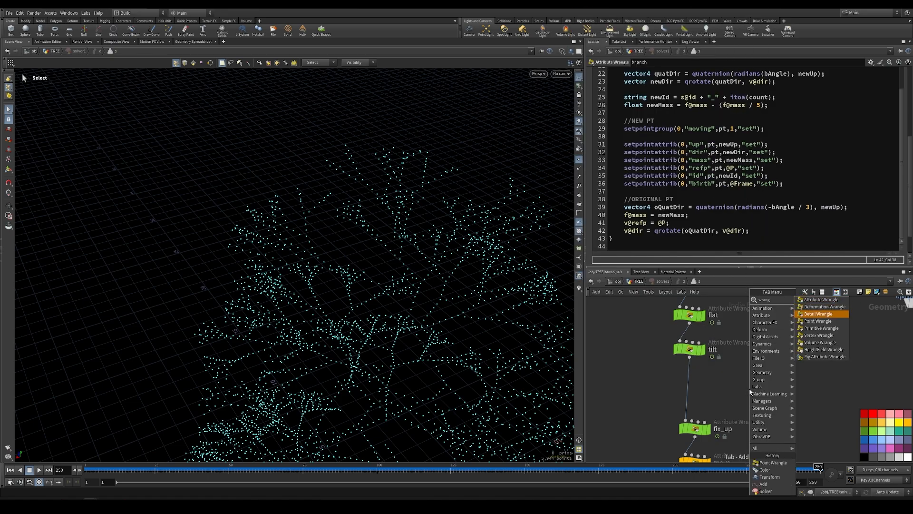
key("Return")
left_click(689, 373)
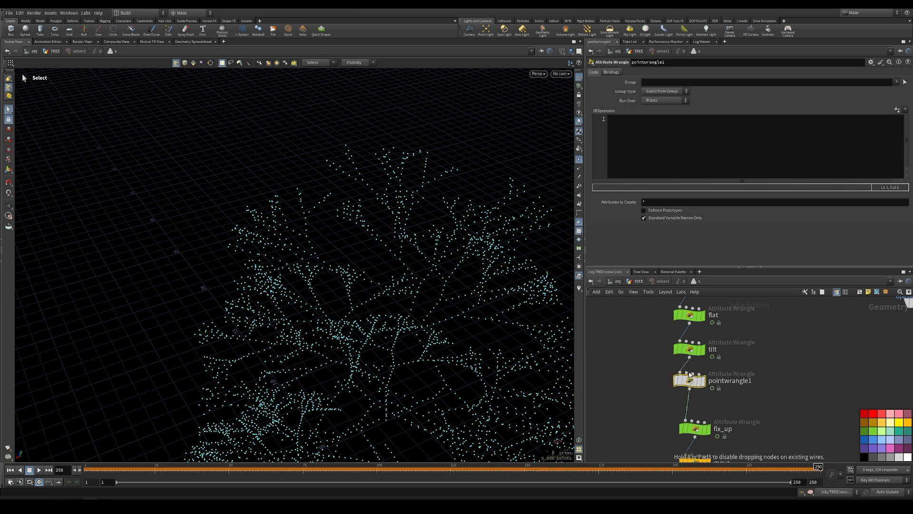
left_click(872, 433)
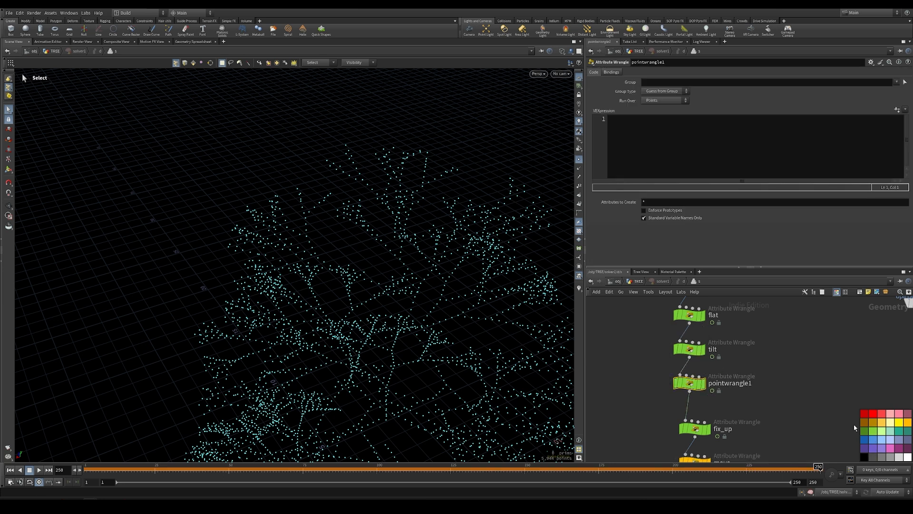
Rename the new wrangle node as noise and line it up above fix_up.
double_click(731, 382)
type("noise")
key("Return")
mouse_move(694, 388)
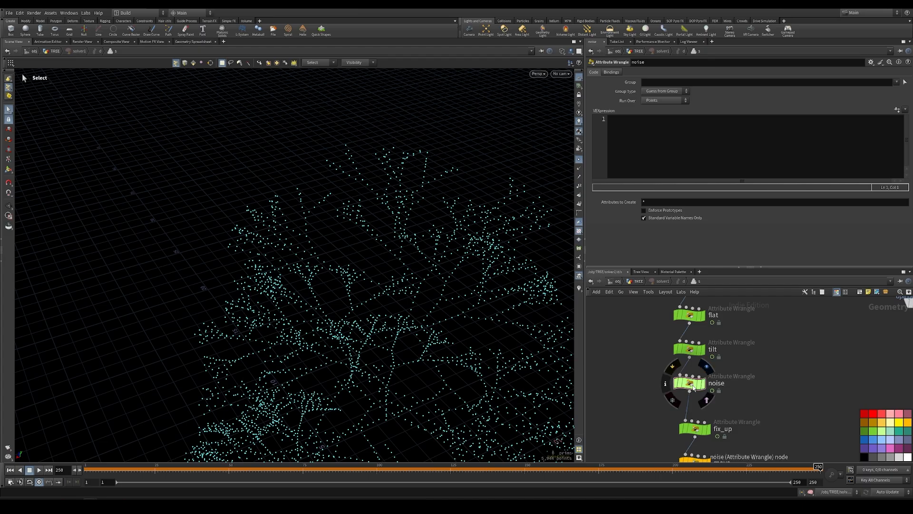
left_click_drag(693, 387, 699, 387)
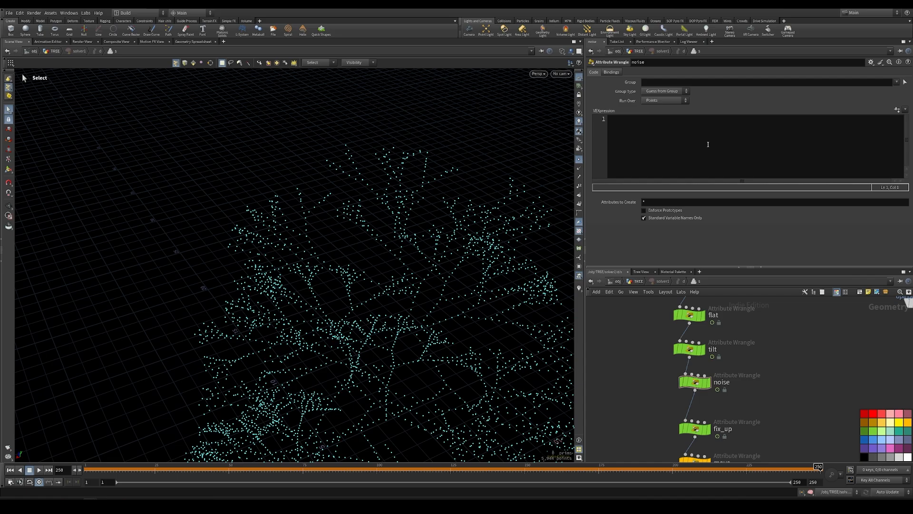
Copy the line float age = chramp("age_ramp",f@age); from the flat wrangle into the noise wrangle's VEX code.
left_click(708, 144)
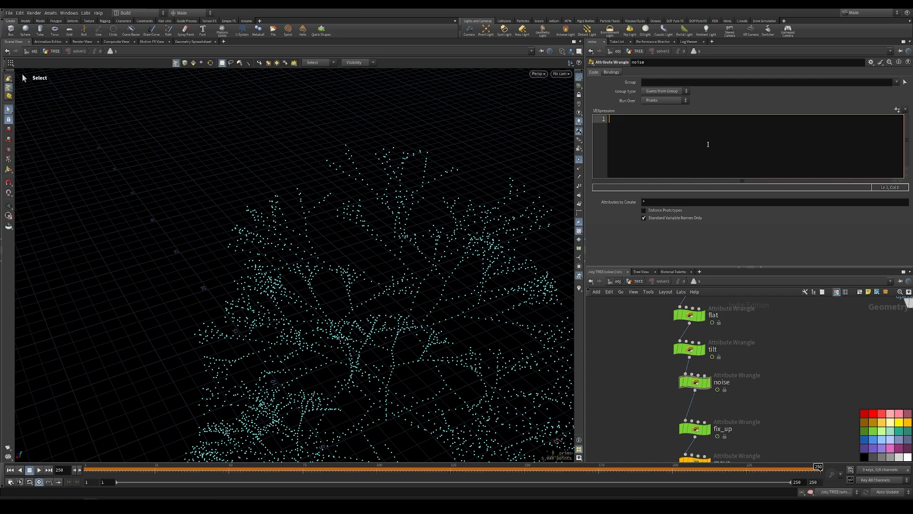
left_click(689, 315)
left_click_drag(750, 161, 580, 165)
key("ctrl+c")
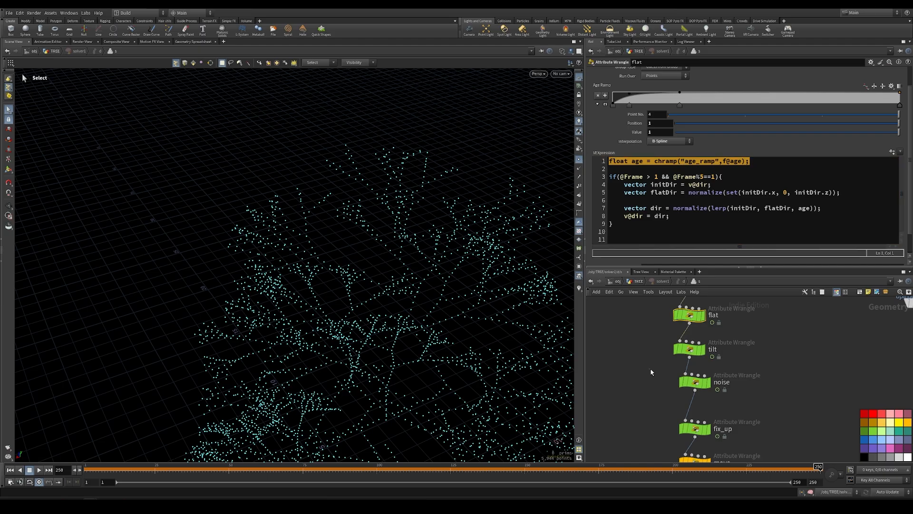
left_click(695, 382)
left_click(683, 132)
key("ctrl+v")
Create the noise wrangle's age ramp parameter and shape it as a steep-rising B-Spline, with point 2 at about 0.103 and value 0.911.
left_click(896, 109)
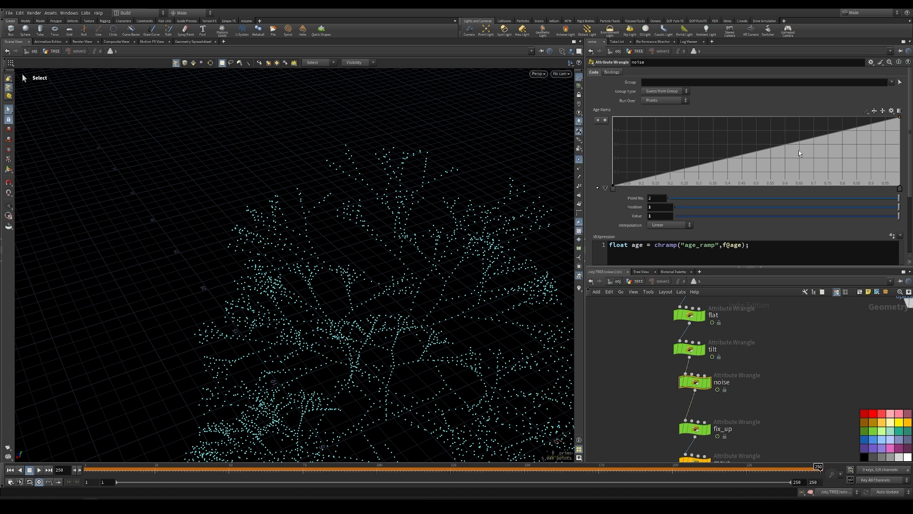
left_click(865, 110)
left_click(876, 153)
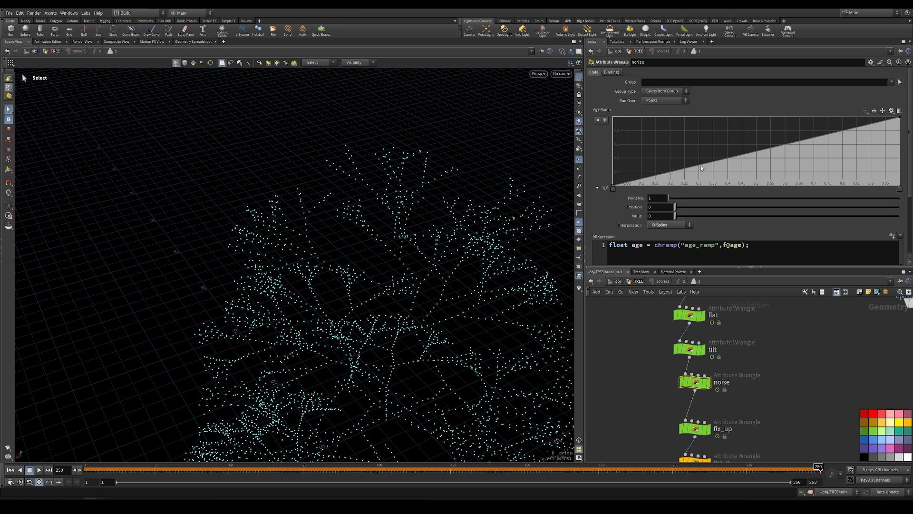
mouse_move(656, 136)
left_mouse_down()
mouse_move(646, 117)
mouse_move(690, 115)
mouse_move(642, 128)
left_mouse_up()
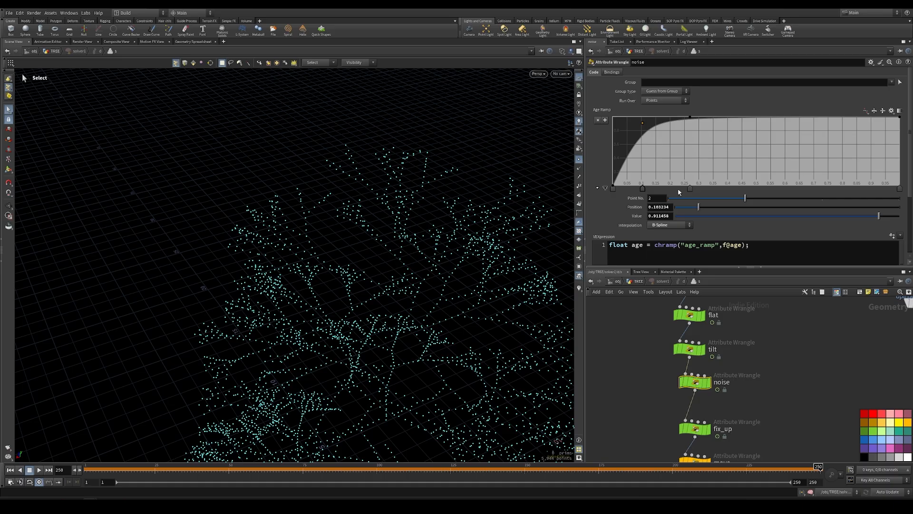
Add the lines float angle = chf("angle"); and float freq = chf("freq"); below the age declaration.
left_click(775, 249)
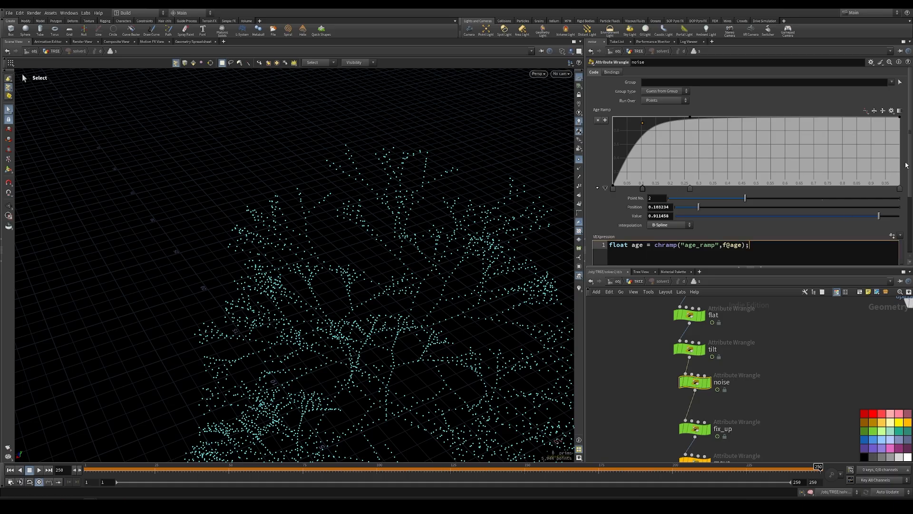
scroll(906, 165, "down", 3)
left_click(771, 185)
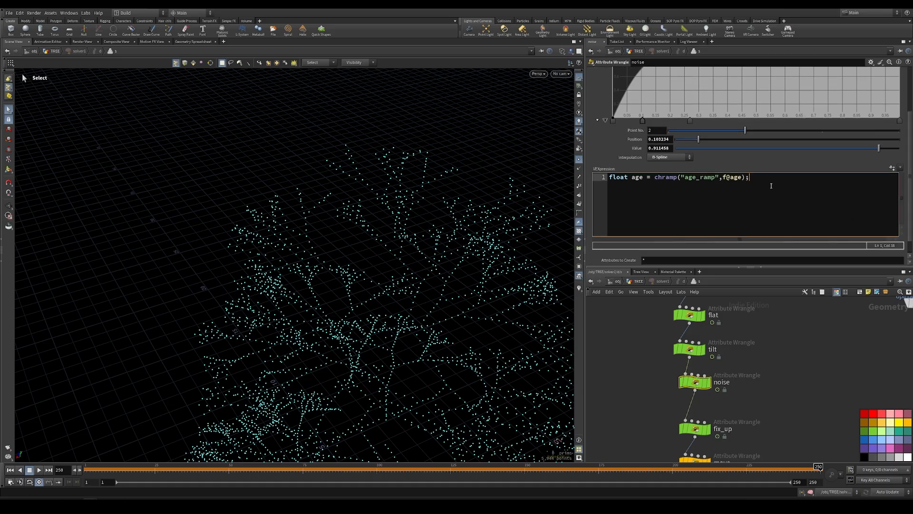
key("Return")
type("float angle=")
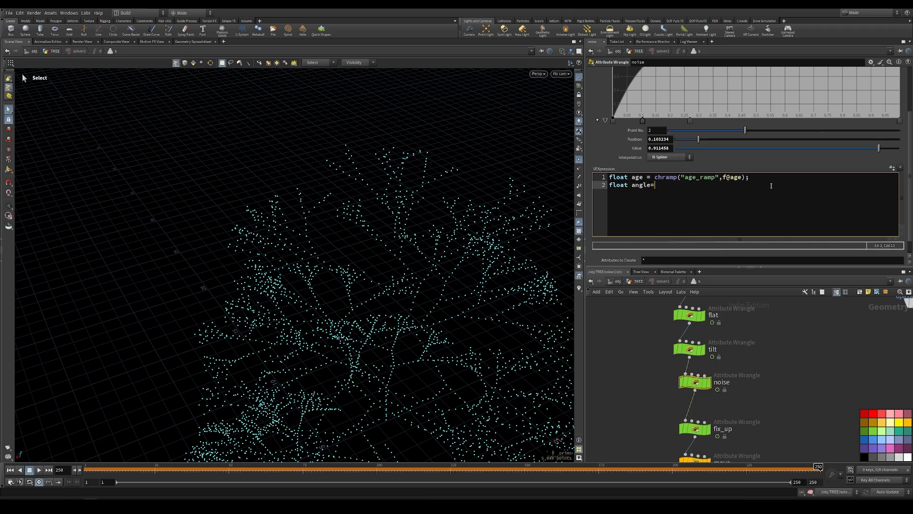
key("BackSpace")
type("= chf")
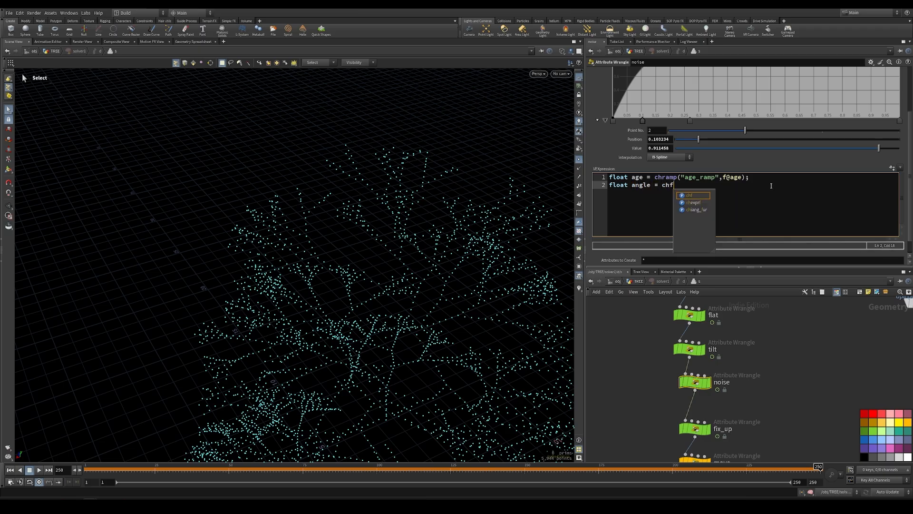
type("(\"angle\");")
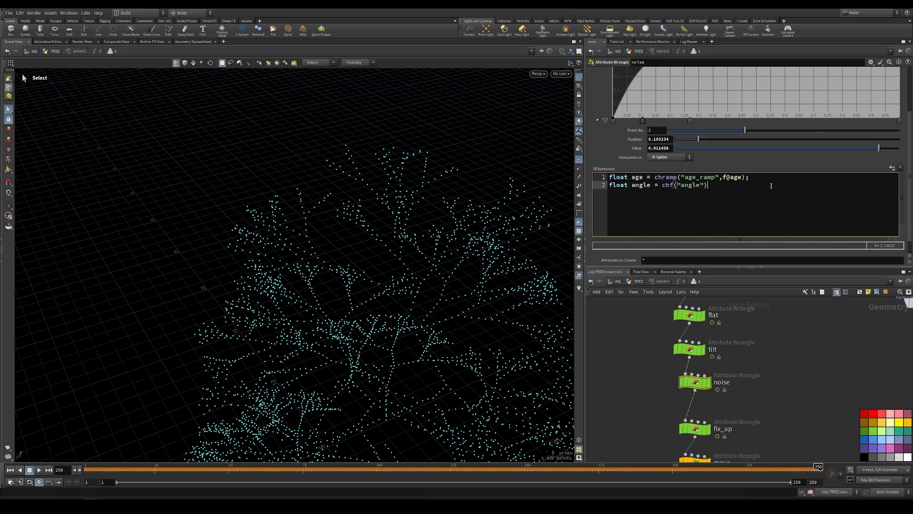
key("Return")
type("float freq = chf(\"freq")
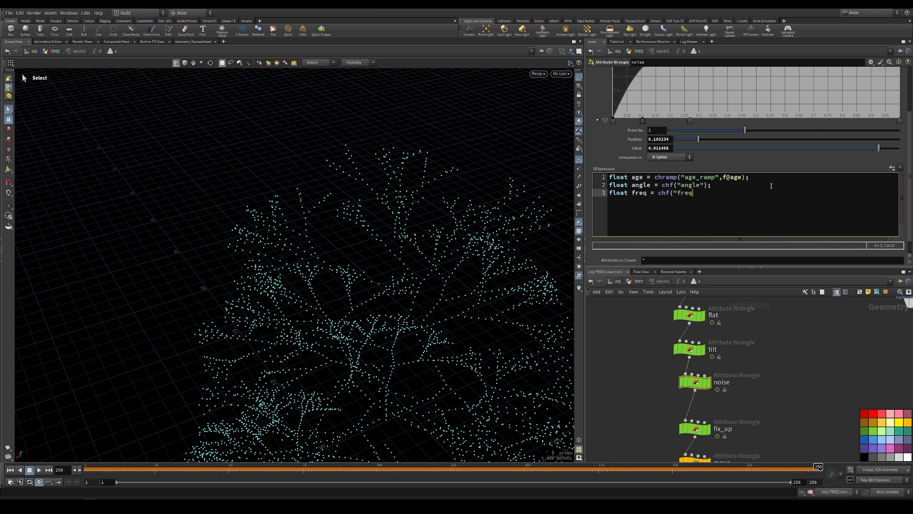
type("\");")
Generate the Angle and Freq parameters from the code and set Angle to 45 and Freq to 1.
left_click(892, 168)
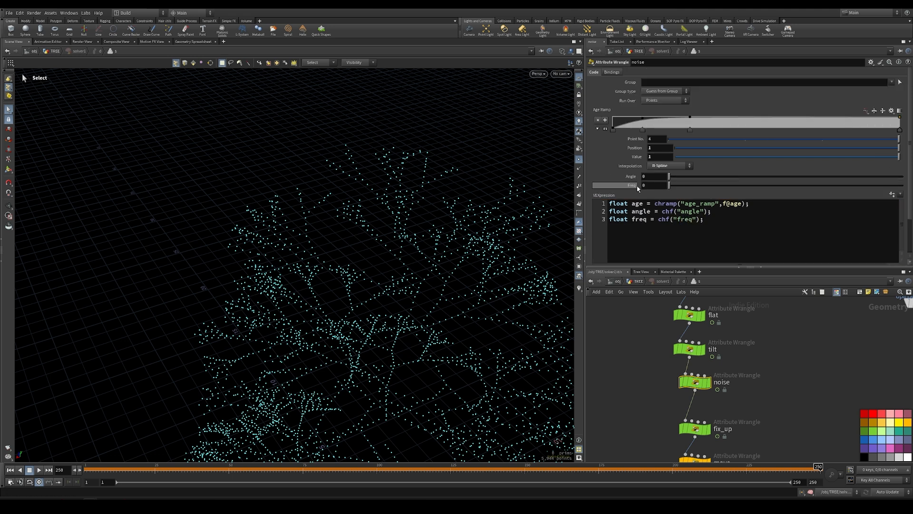
scroll(642, 186, "down", 1)
left_click(650, 168)
type("45")
key("Return")
left_click(651, 178)
type("1")
key("Return")
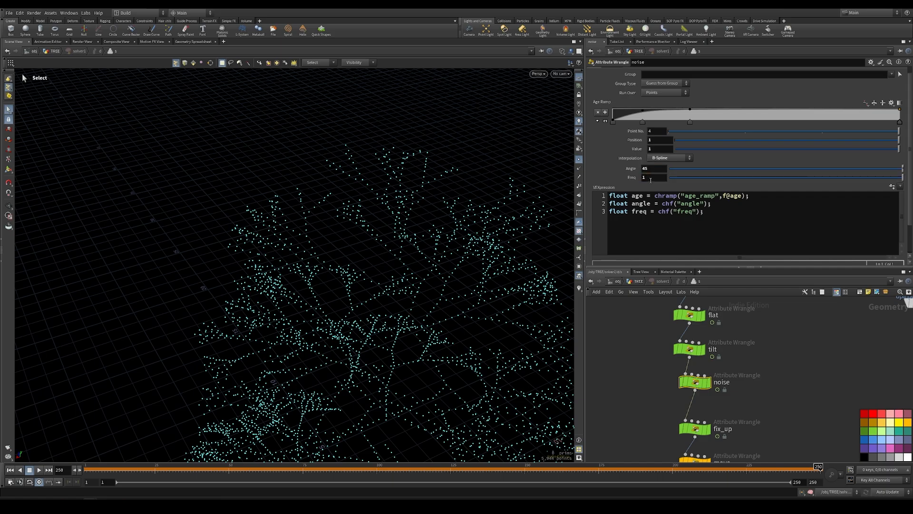
left_click(722, 212)
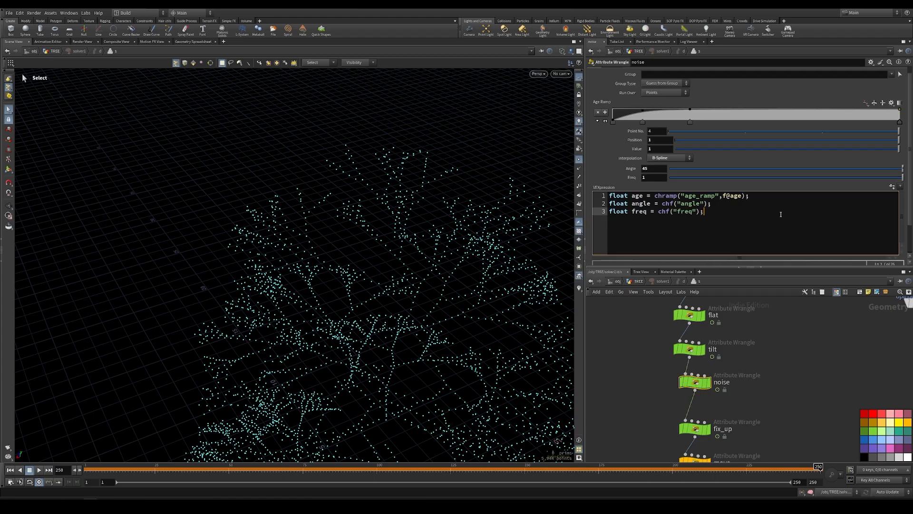
key("Return")
key("Return")
type("float noise = noise(")
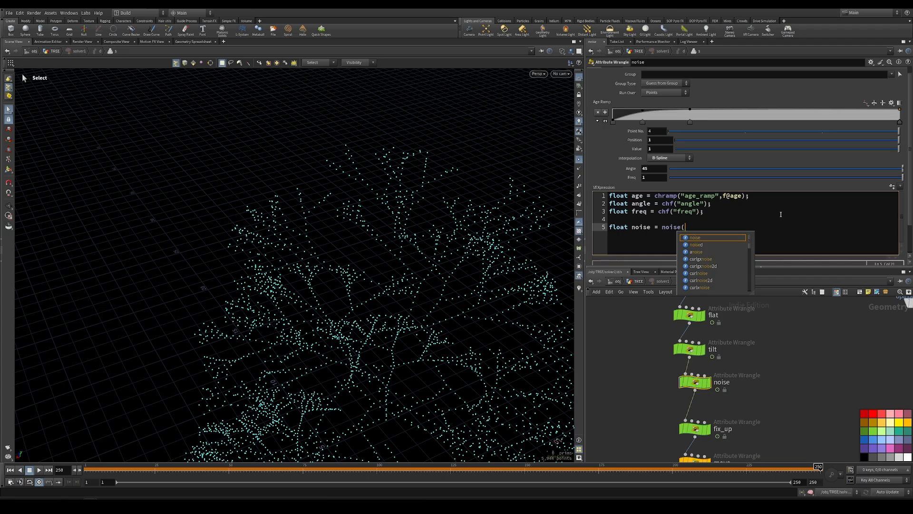
type("@T")
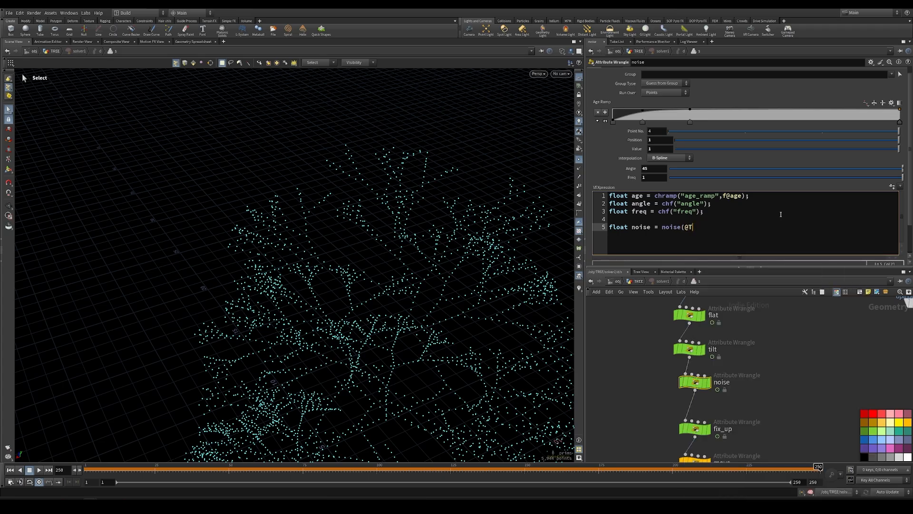
type("ime);")
key("Return")
Add the line float fnoise = fit(noise, 0, 1, -angle, angle) * age; below the noise declaration.
type("float n")
key("BackSpace")
type("fnoi")
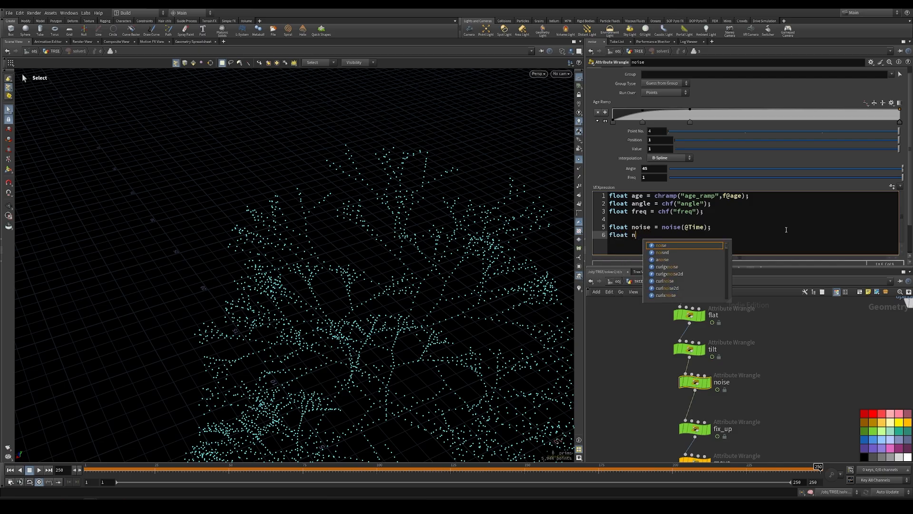
type("se =")
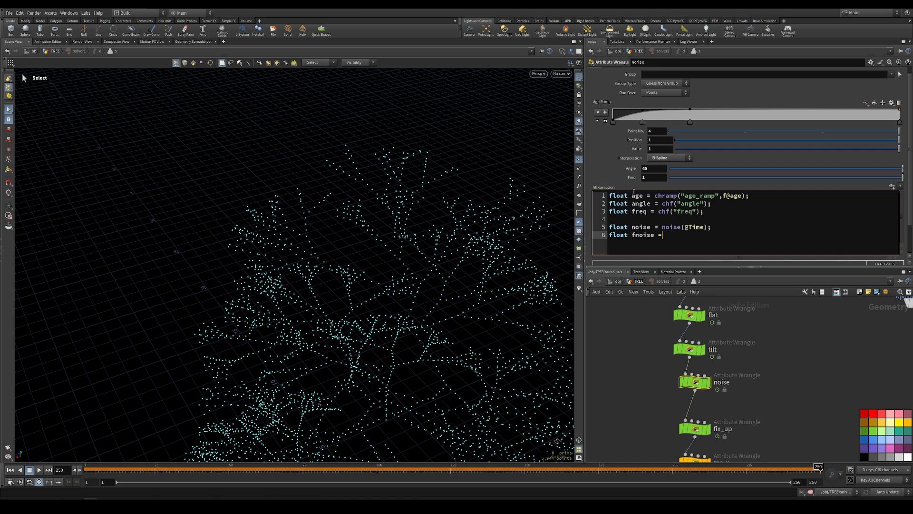
type(" fit(noise, 0, 1, -angle")
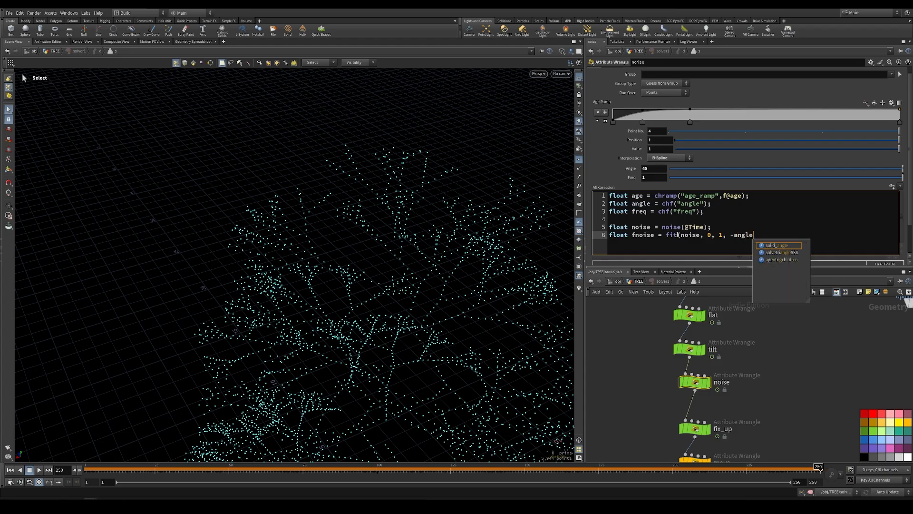
type(", angl")
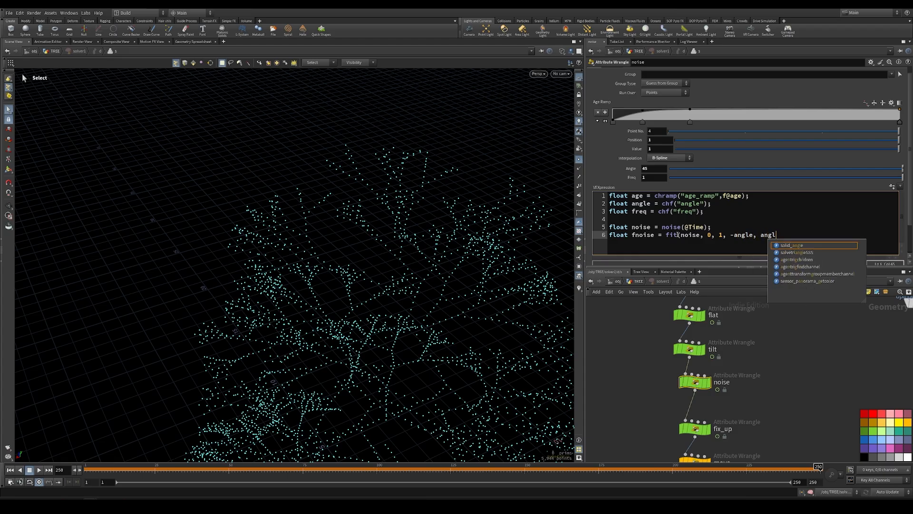
type("e) ")
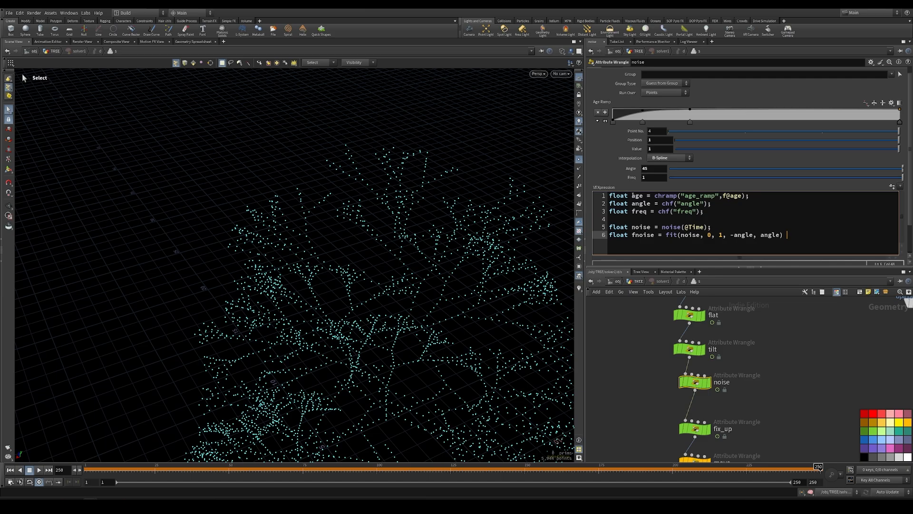
type("*-")
key("BackSpace")
type("age")
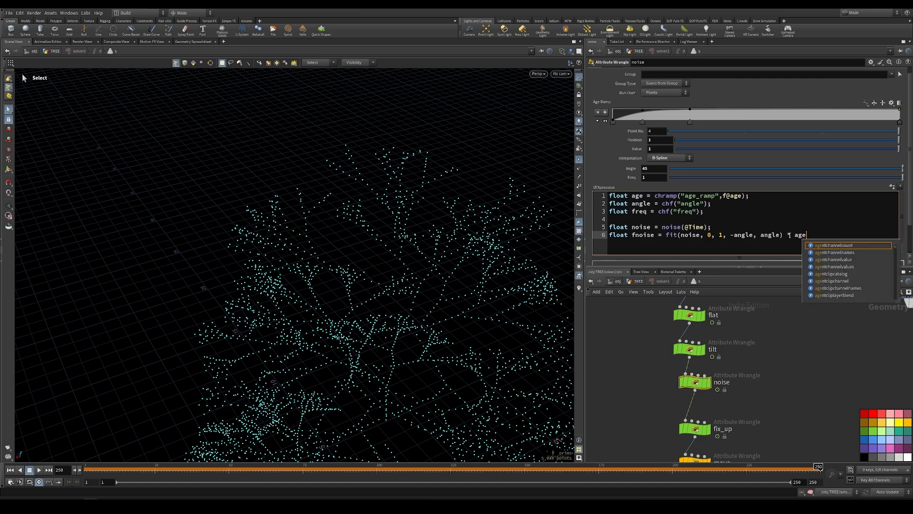
type(";")
left_click_drag(634, 226, 688, 226)
left_click(705, 227)
left_click_drag(684, 227, 778, 235)
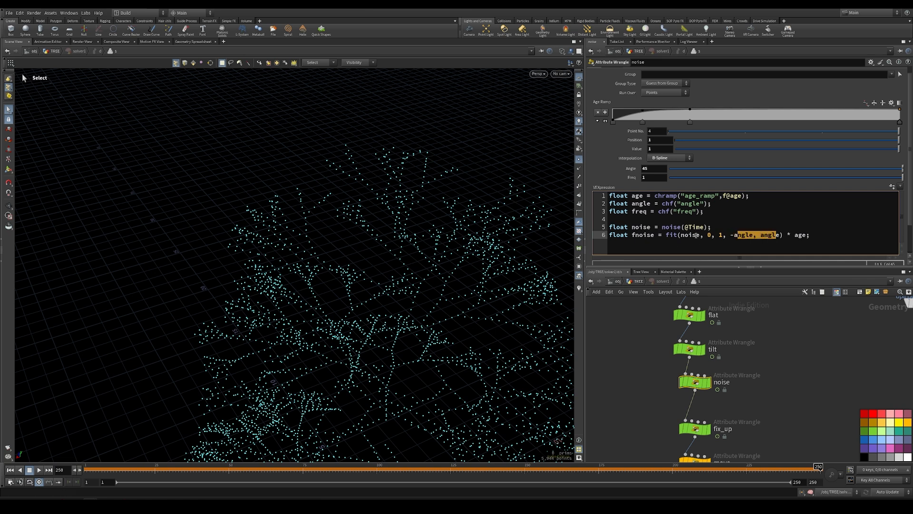
Add the line vector4 quat = quaternion(radians(fnoise), v@up); after a blank line below the fnoise declaration.
left_click(838, 235)
key("Return")
key("Return")
type("ve")
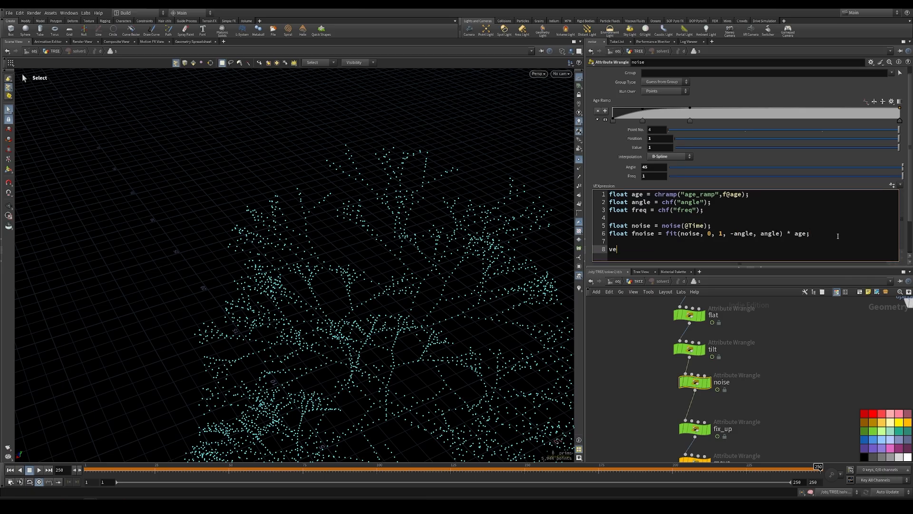
type("ctor4 quat = quaternion")
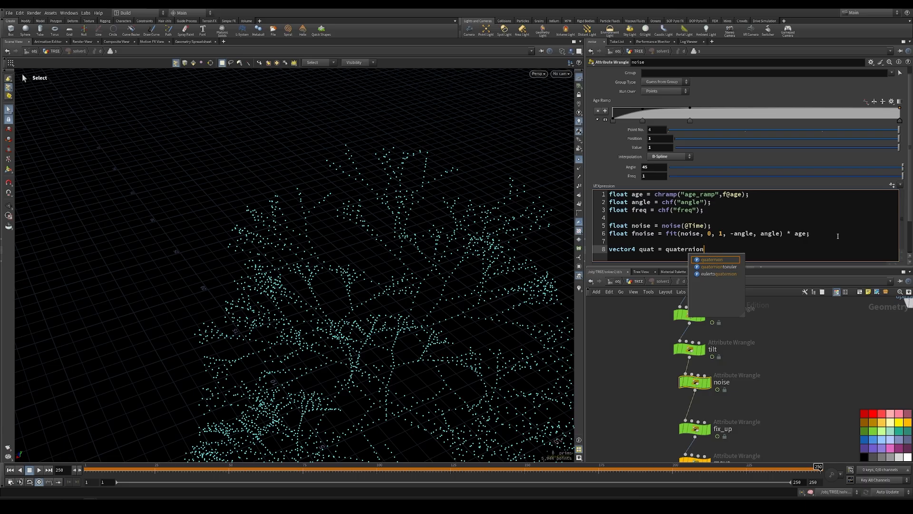
type("(radians")
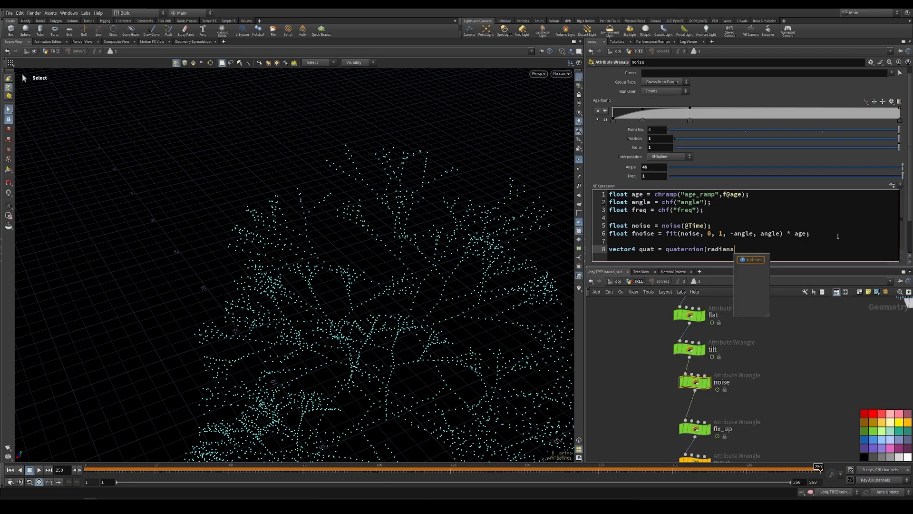
type("(fn")
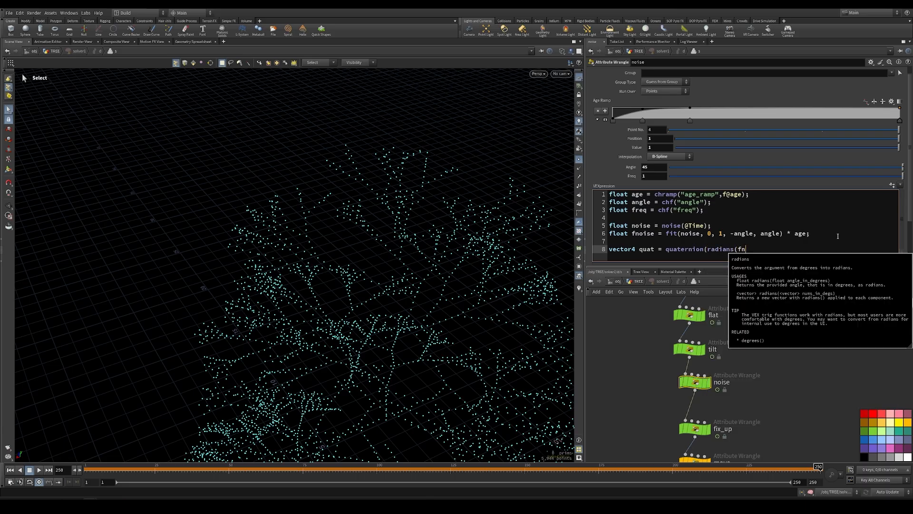
type("oise), v")
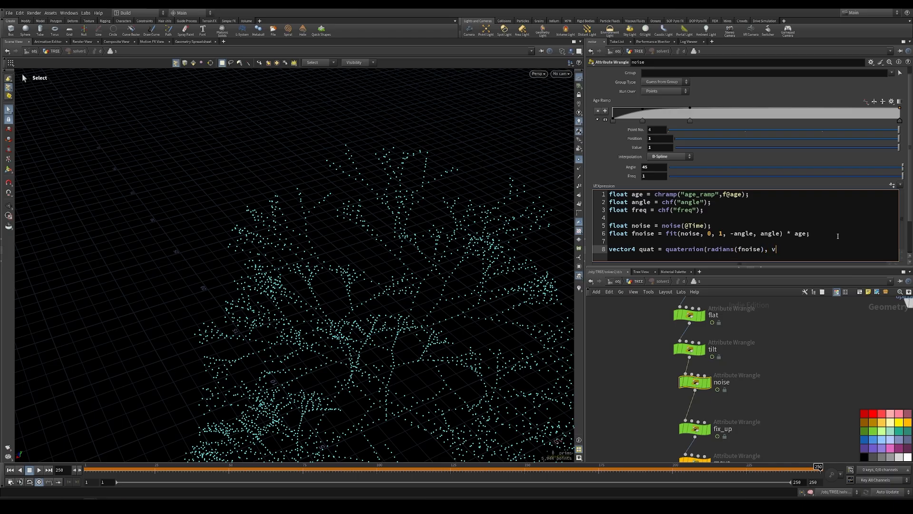
type("@up);")
Add the line vector newDir = qrotate(quat, v@dir); below the quat declaration.
key("Return")
type("vector newDir = ")
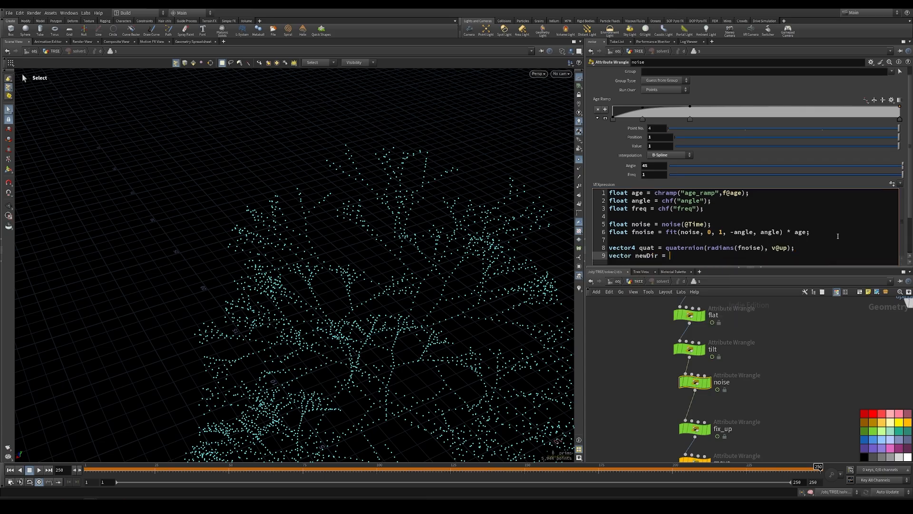
type("qrotate(")
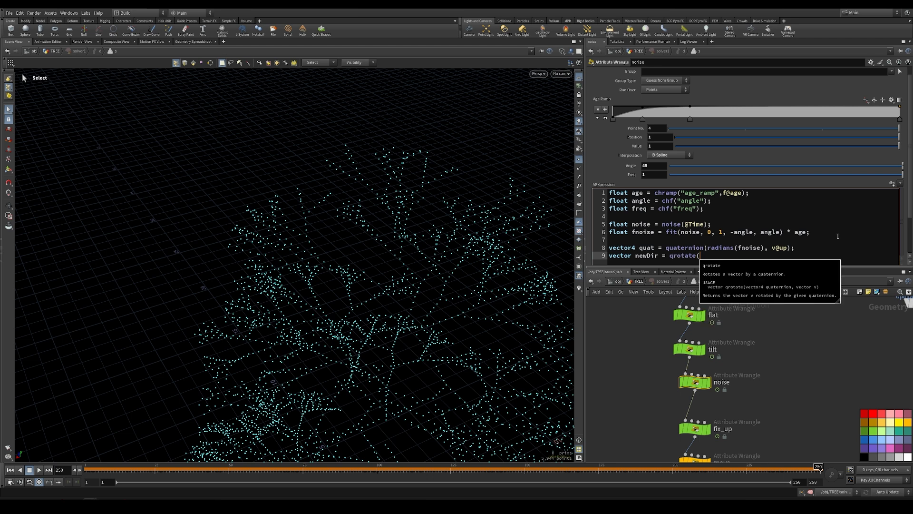
type("quat, v")
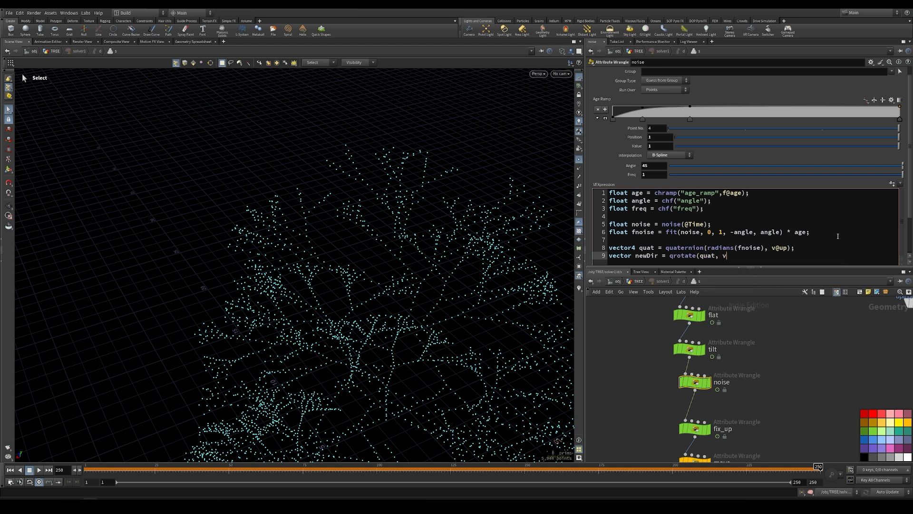
type("@dir);")
Add the line v@dir = newDir; at the end of the noise wrangle code.
key("Return")
type("v@dor")
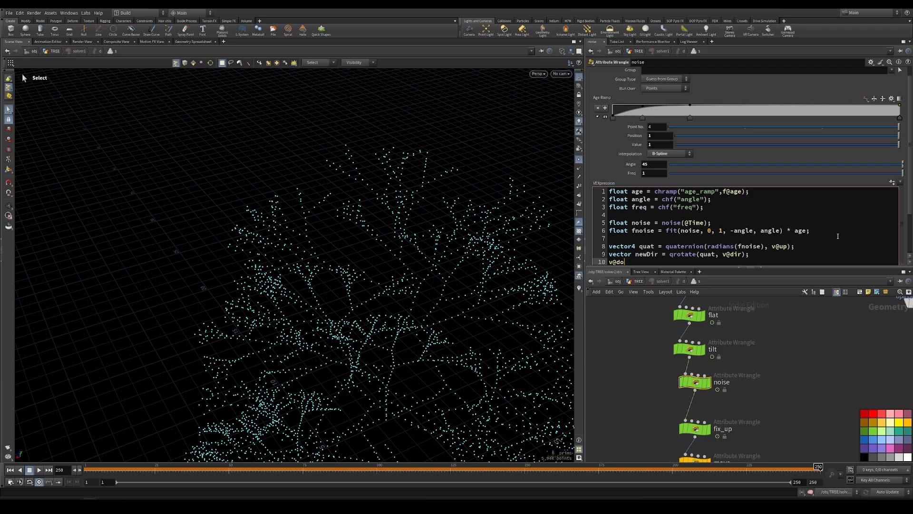
key("BackSpace")
key("BackSpace")
type("ir = newDir;")
Return to frame 1 and preview the tree growth up to frame 128 at the TREE network level.
left_click_drag(600, 469, 44, 484)
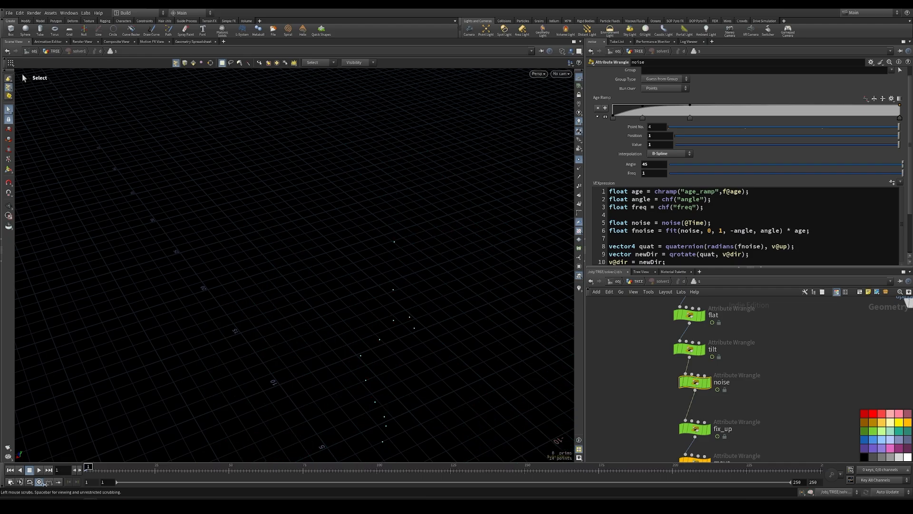
key("Escape")
left_click_drag(361, 347, 327, 261)
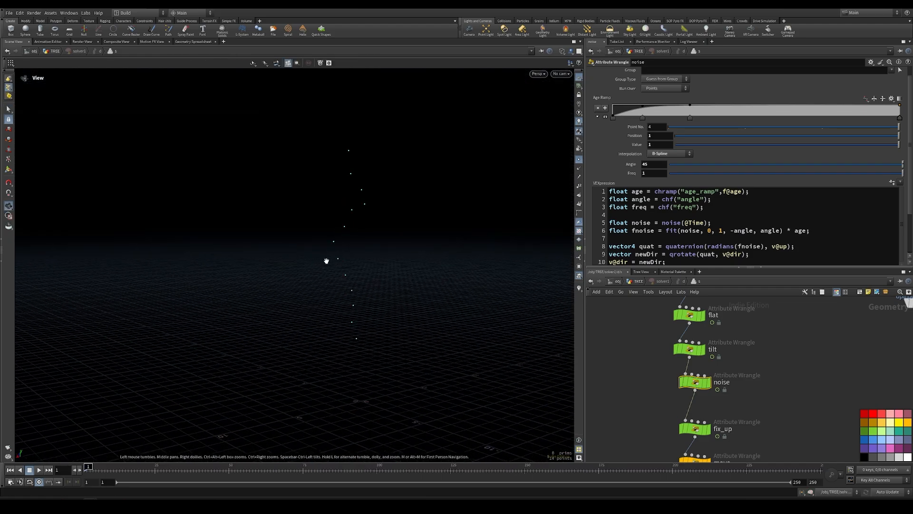
key("s")
left_click_drag(86, 469, 641, 455)
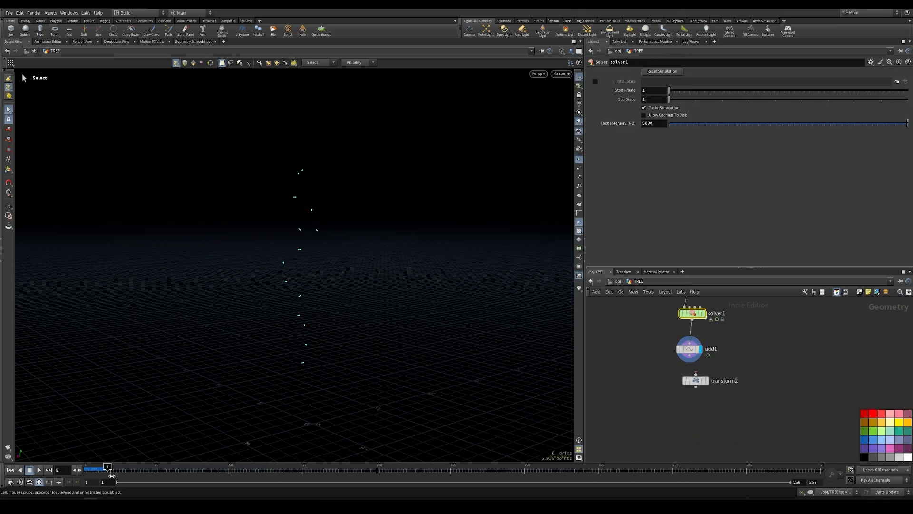
left_click_drag(99, 467, 461, 492)
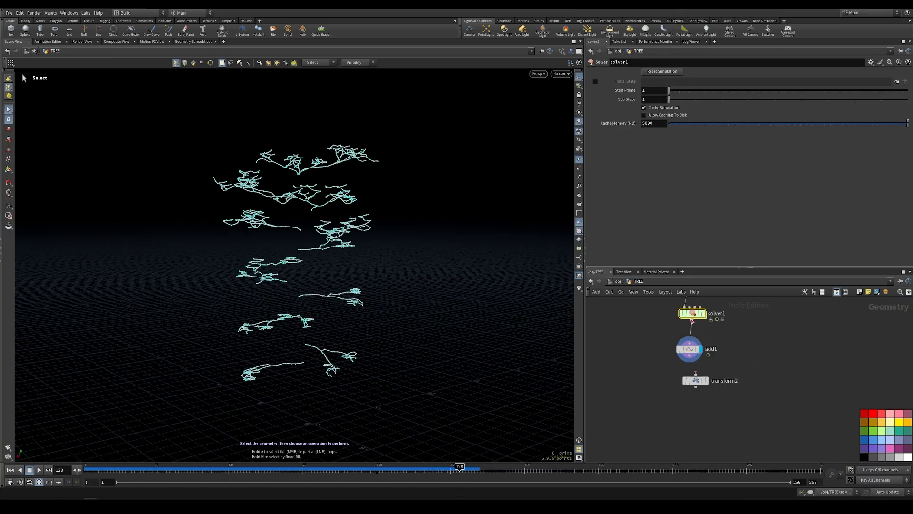
double_click(692, 320)
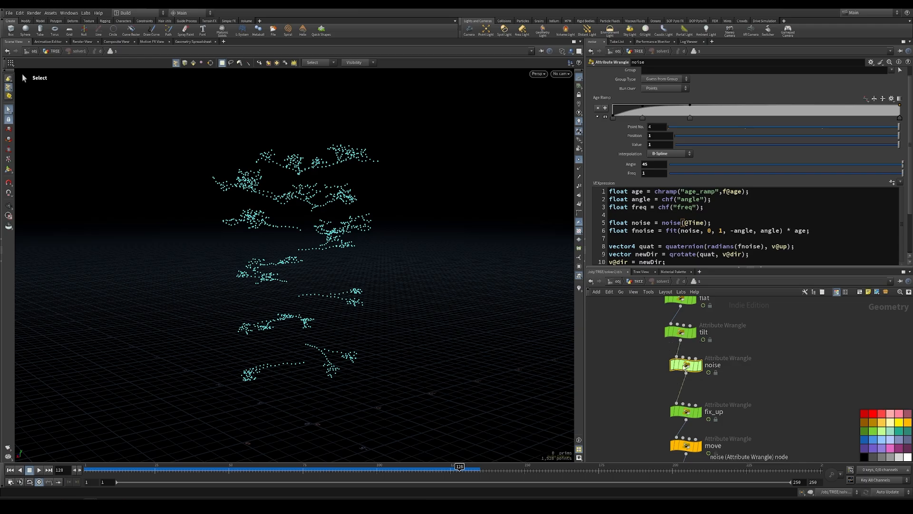
left_click_drag(782, 267, 767, 312)
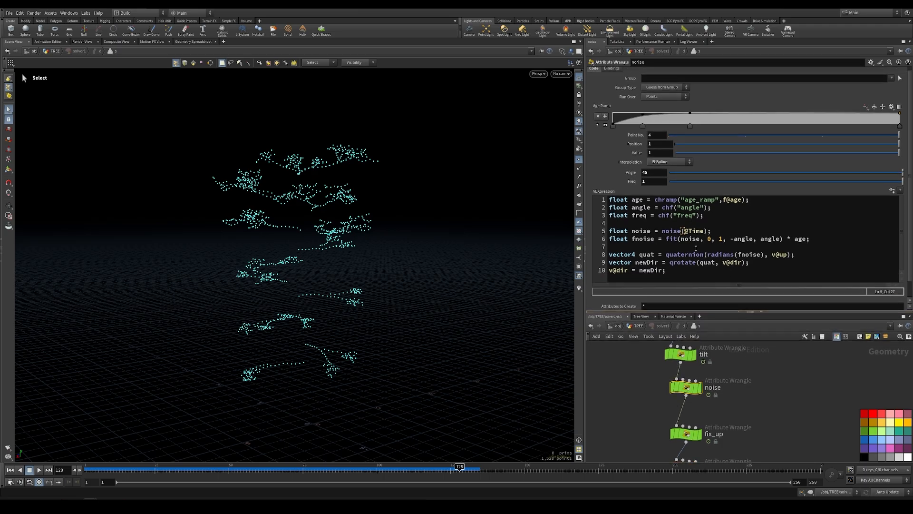
left_click(703, 231)
type("+ freq")
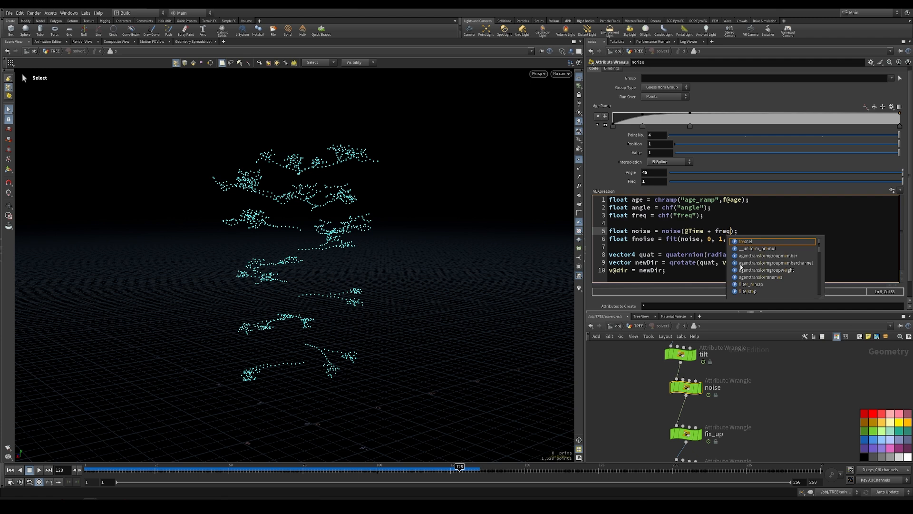
left_click(653, 182)
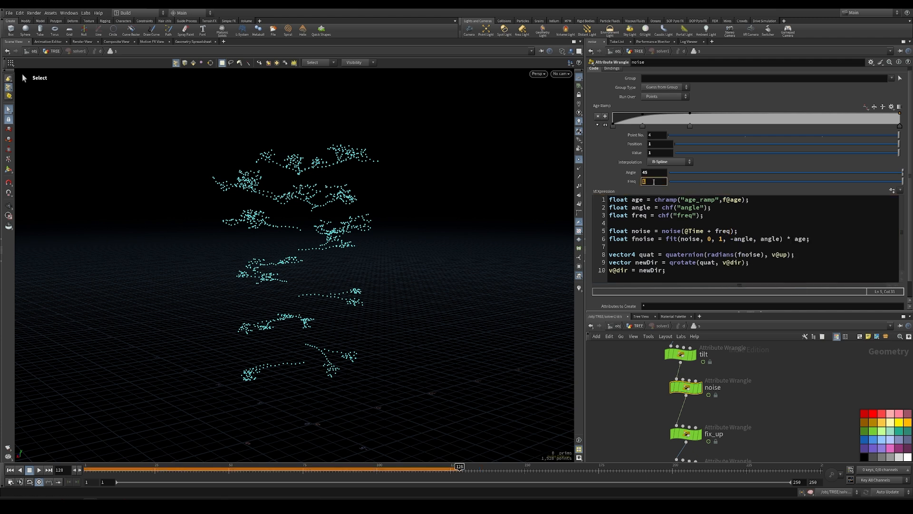
type("4")
Run the simulation to frame 224 and inspect the noisy branch points in the viewport.
left_click_drag(98, 472, 744, 478)
left_click_drag(409, 355, 386, 370, "alt")
key("s")
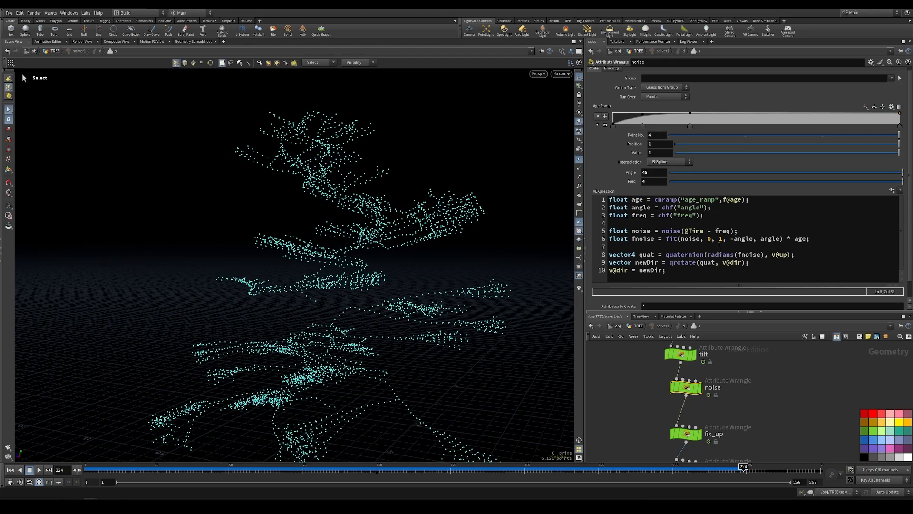
Show the noise wrangle's point attributes in the geometry spreadsheet to check the branch ids.
left_click(730, 231)
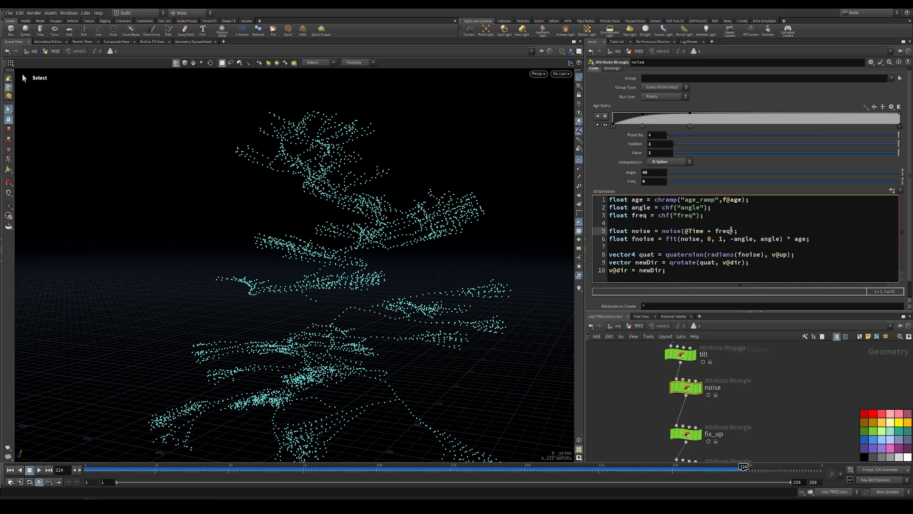
left_click_drag(812, 311, 808, 260)
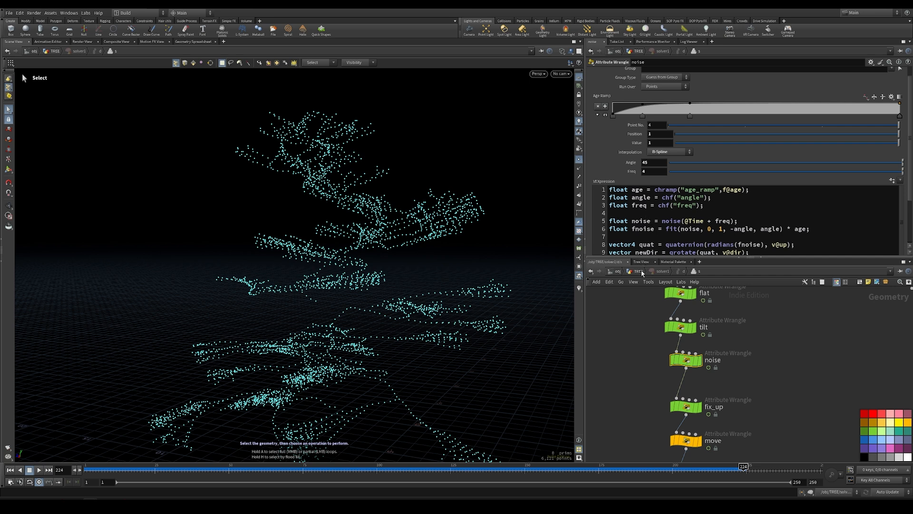
left_click(188, 42)
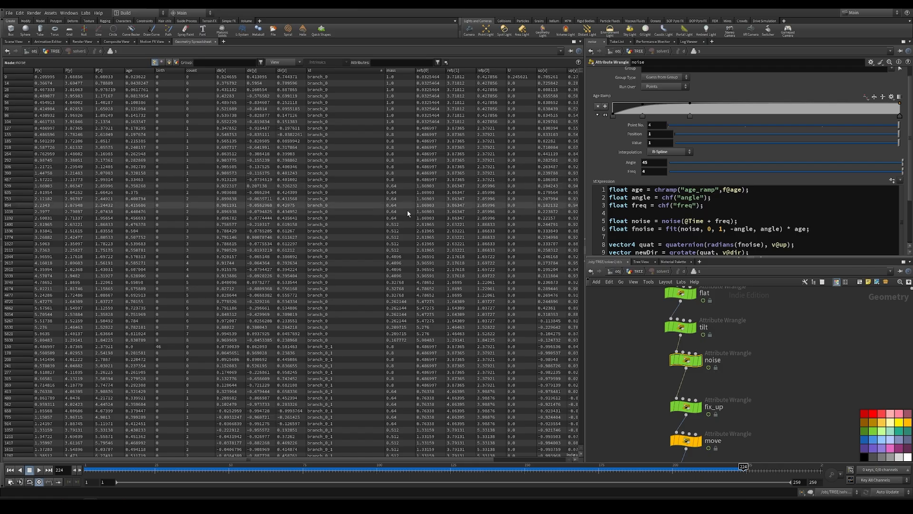
left_click(638, 271)
middle_click_drag(653, 384, 648, 434)
left_click_drag(651, 370, 742, 405)
left_click(636, 216)
left_click_drag(635, 215, 680, 215)
key("BackSpace")
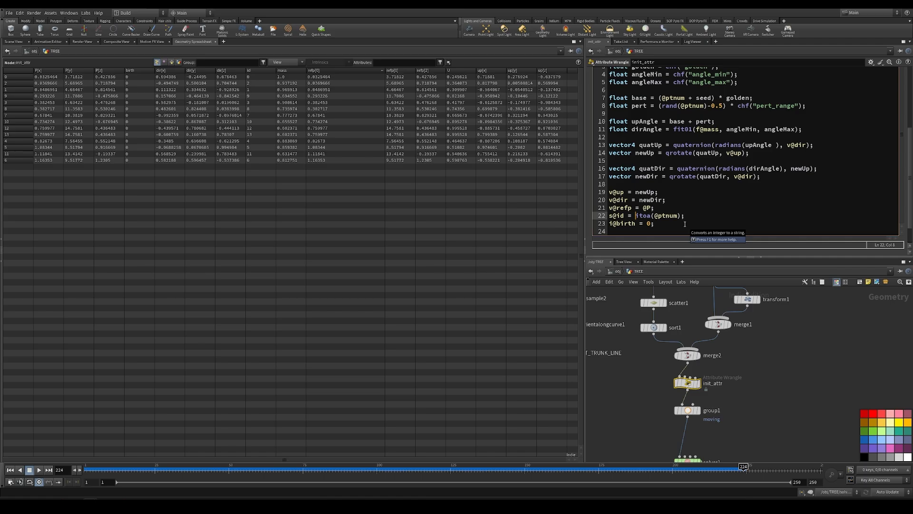
Rerun the simulation from frame 1 to frame 111 and check add1's id values in the geometry spreadsheet.
mouse_move(88, 470)
left_mouse_down()
mouse_move(148, 475)
mouse_move(87, 475)
left_mouse_up()
scroll(621, 414, "down", 1)
middle_click_drag(621, 414, 613, 329)
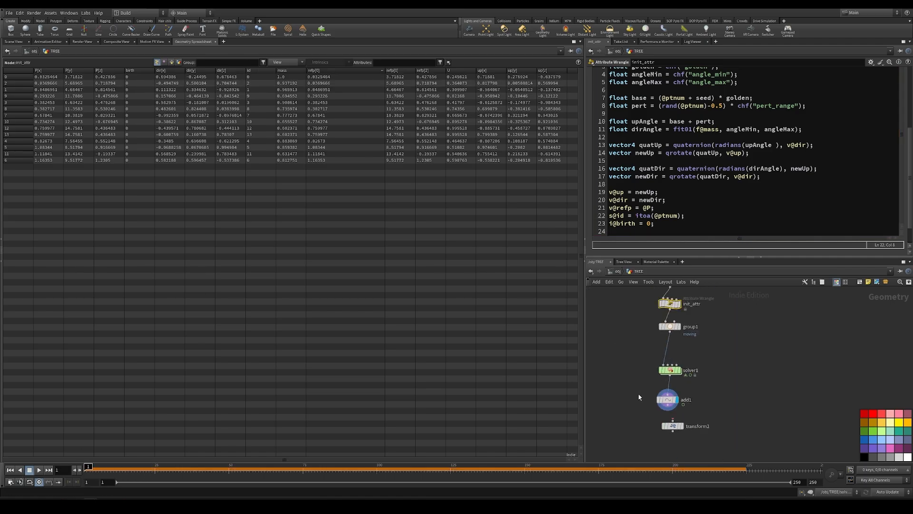
left_click(667, 400)
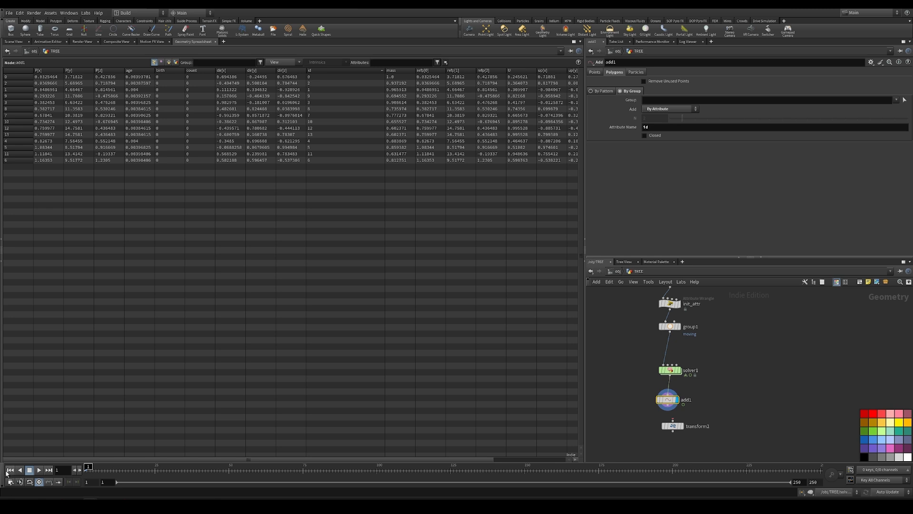
left_click(95, 470)
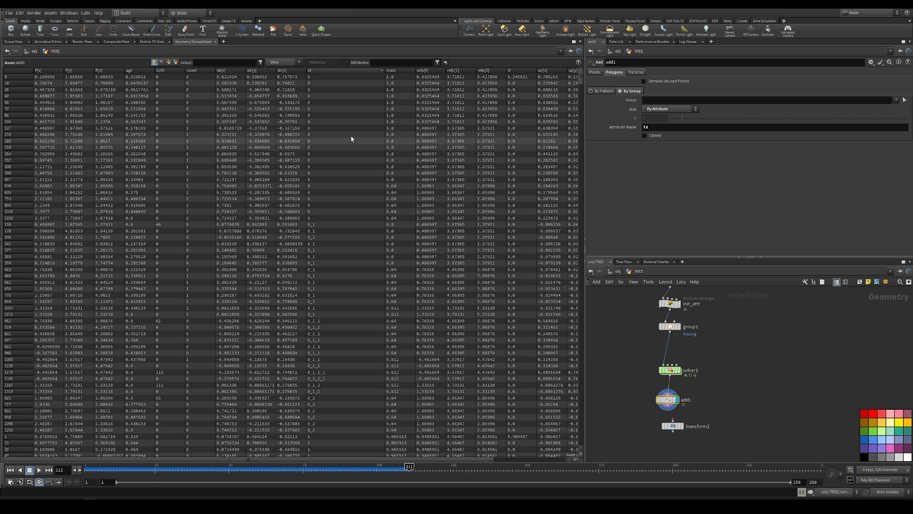
left_click(346, 69)
left_click(347, 70)
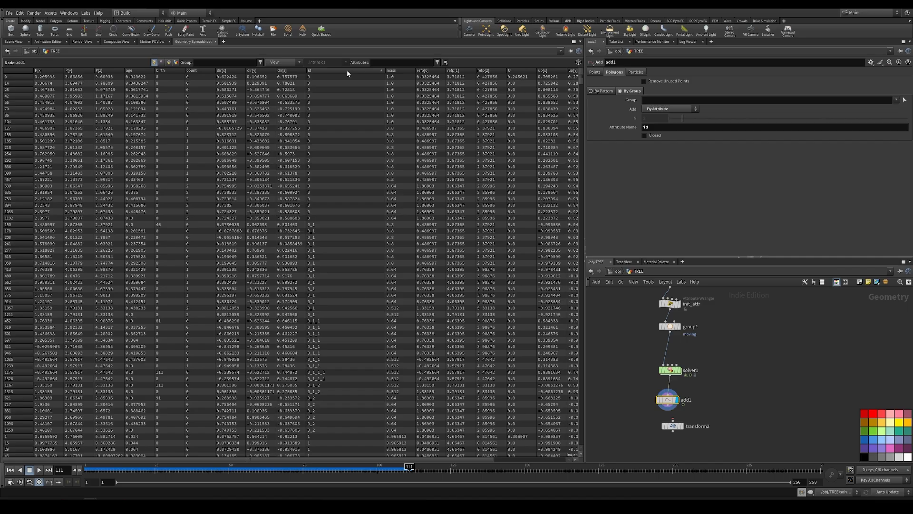
Examine the branch curves in the viewport, and reopen solver1 to view its point attributes in the spreadsheet.
left_click(3, 42)
mouse_move(670, 402)
mouse_move(337, 232)
left_mouse_down("alt")
mouse_move(340, 255)
mouse_move(334, 244)
left_mouse_up("alt")
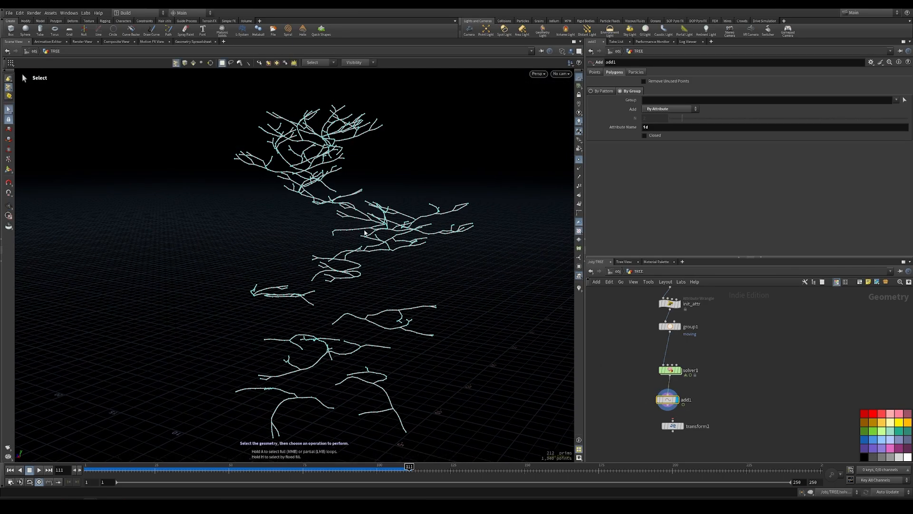
double_click(670, 370)
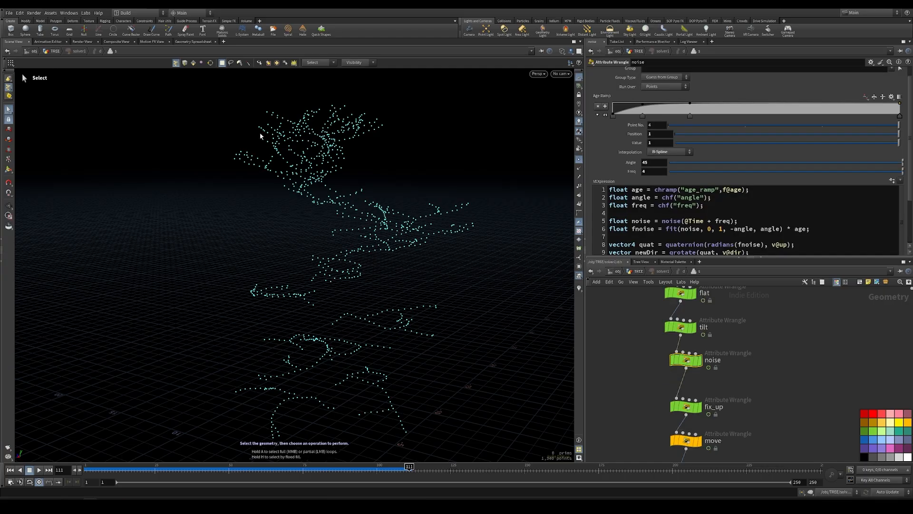
left_click(193, 42)
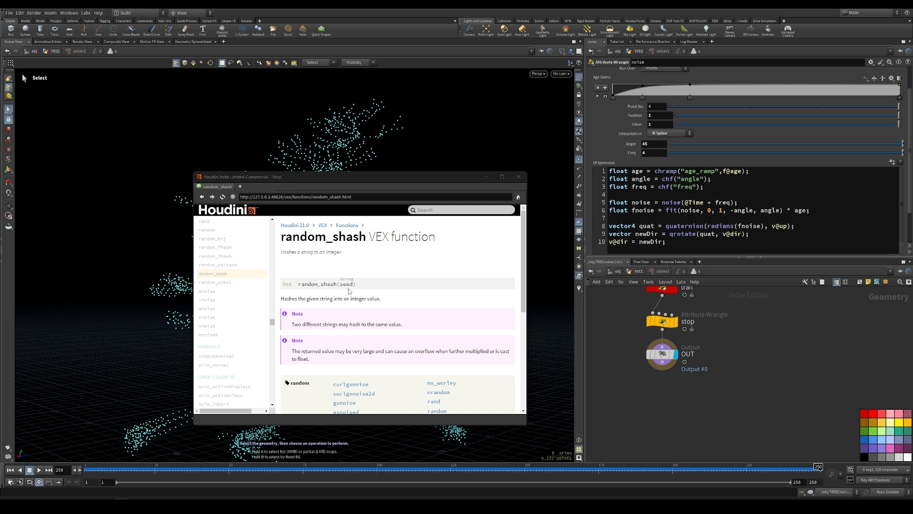
Read the random_shash VEX help page and copy the function name from its signature.
scroll(361, 343, "down", 1)
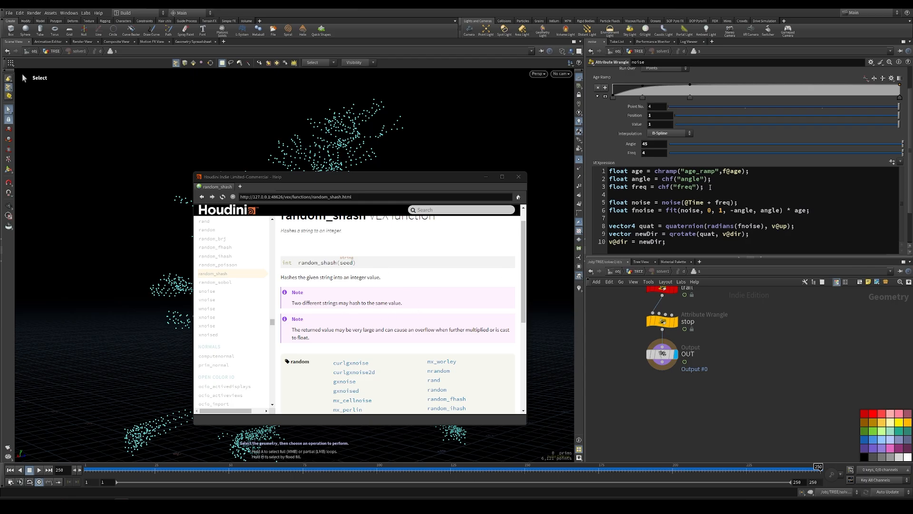
scroll(337, 256, "up", 1)
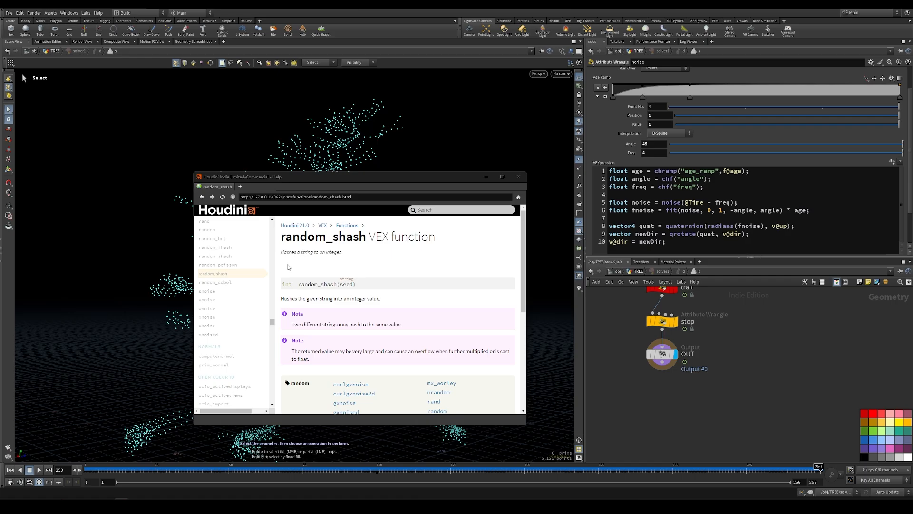
left_click_drag(300, 285, 336, 286)
key("ctrl+c")
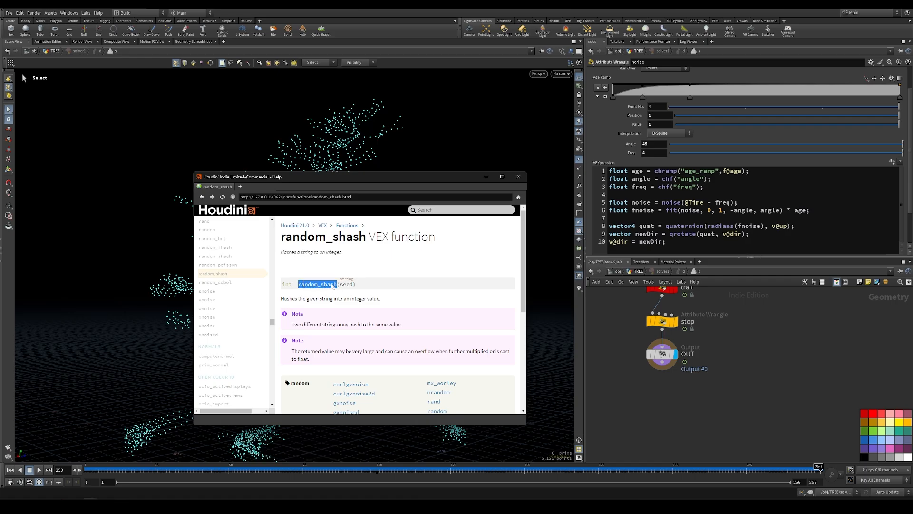
Below the freq line in the noise wrangle, add float rand = random_shash(s@id); and scrub the simulation with the help window out of the way.
left_click(730, 193)
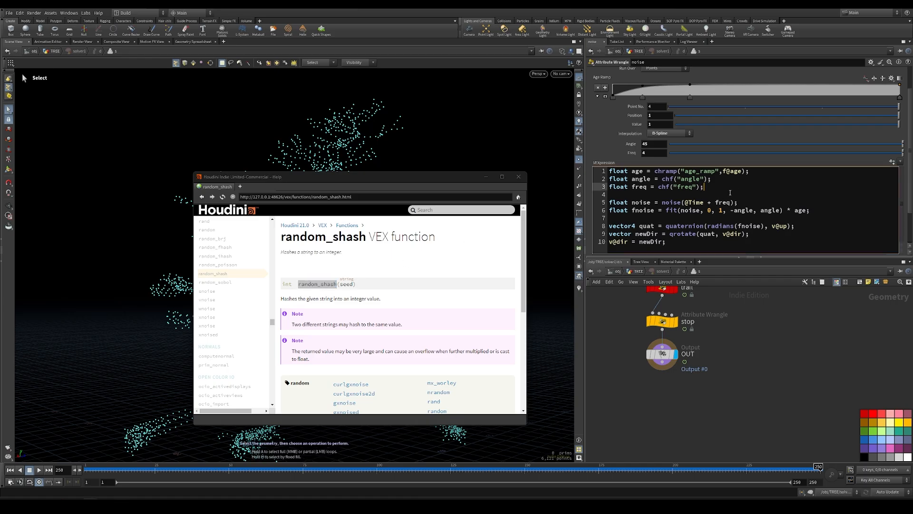
key("Return")
type("floa")
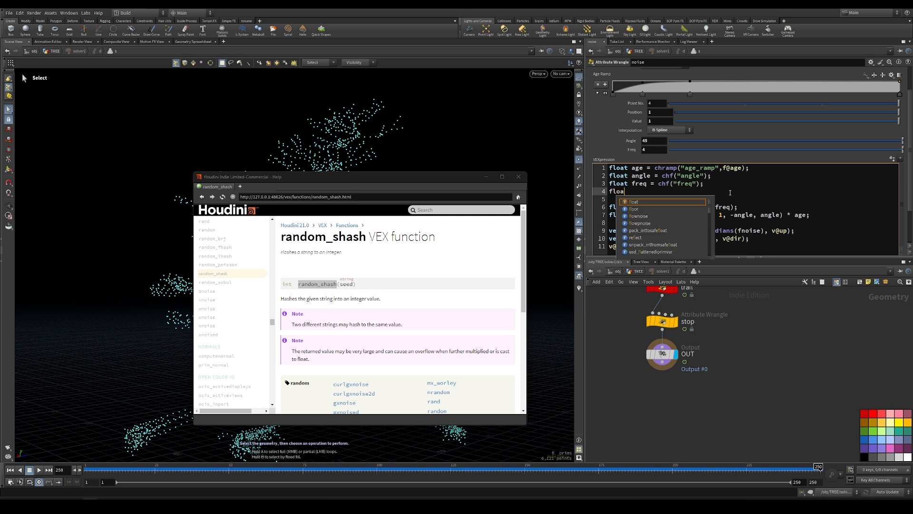
type("t rand ")
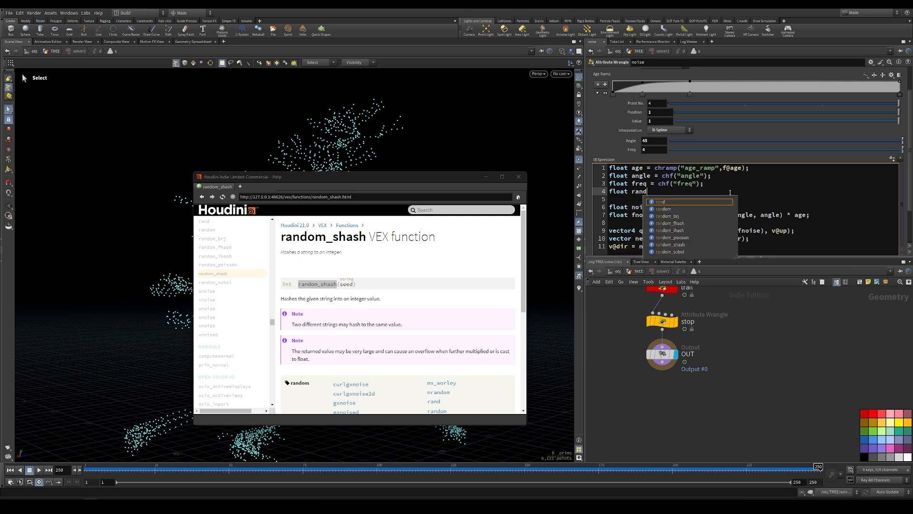
type("=")
key("ctrl+v")
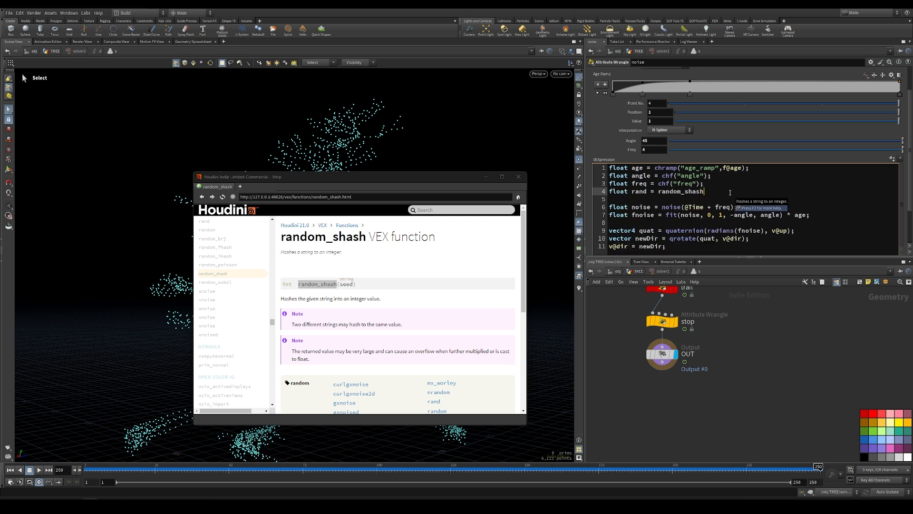
type("(")
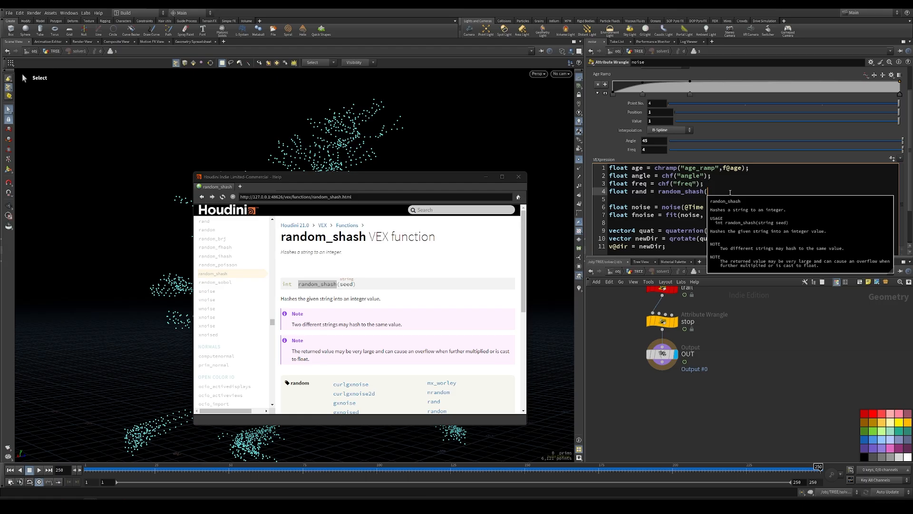
type("s@is")
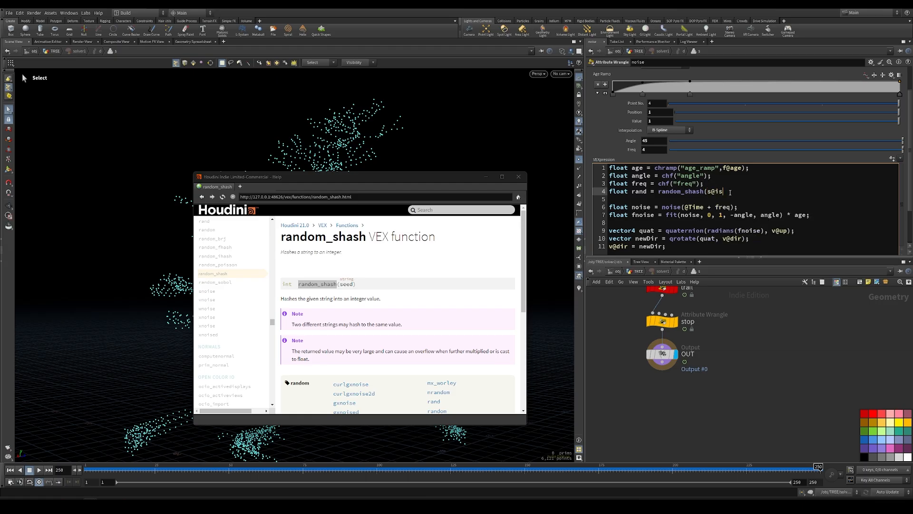
key("BackSpace")
type("d);")
left_click(486, 177)
left_click_drag(151, 474, 96, 482)
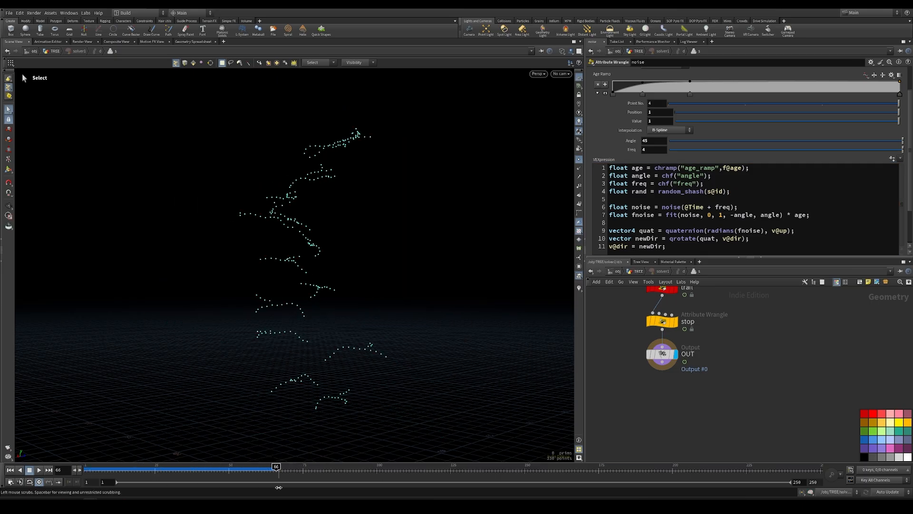
Change the declared type of rand to int so the line reads int rand = random_shash(s@id);.
left_click(647, 198)
key("Return")
key("Return")
type("f")
key("BackSpace")
left_click(639, 177)
left_click_drag(628, 187, 603, 185)
type("int")
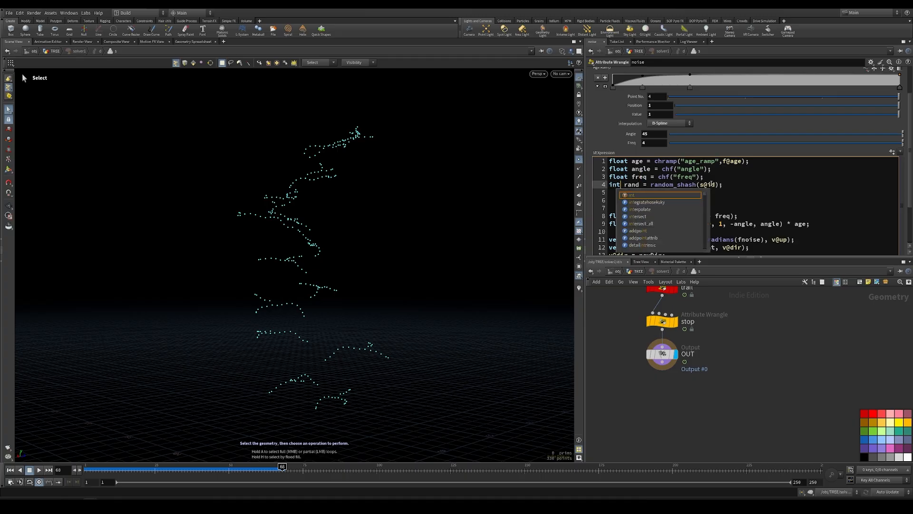
Below the rand declaration, export the hash as a point attribute with i@rand = rand;.
left_click(728, 185)
key("Return")
key("Return")
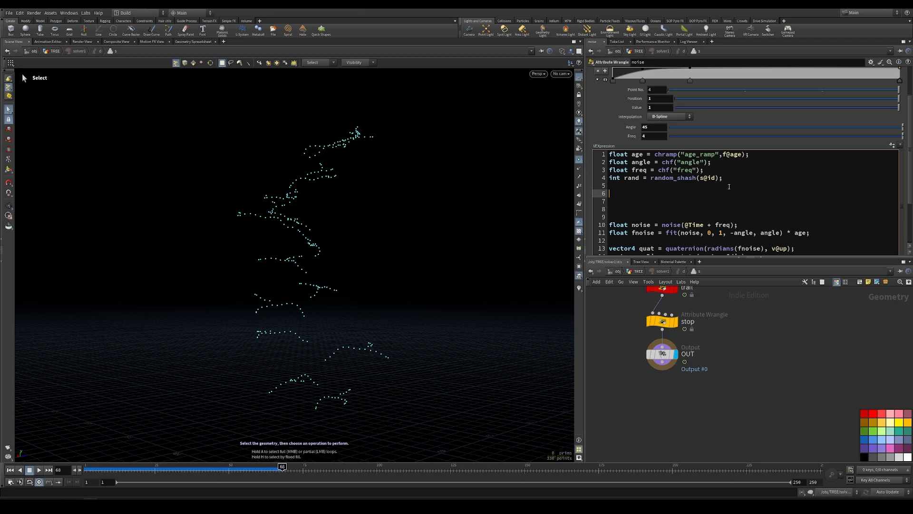
type("i@rand = rand;")
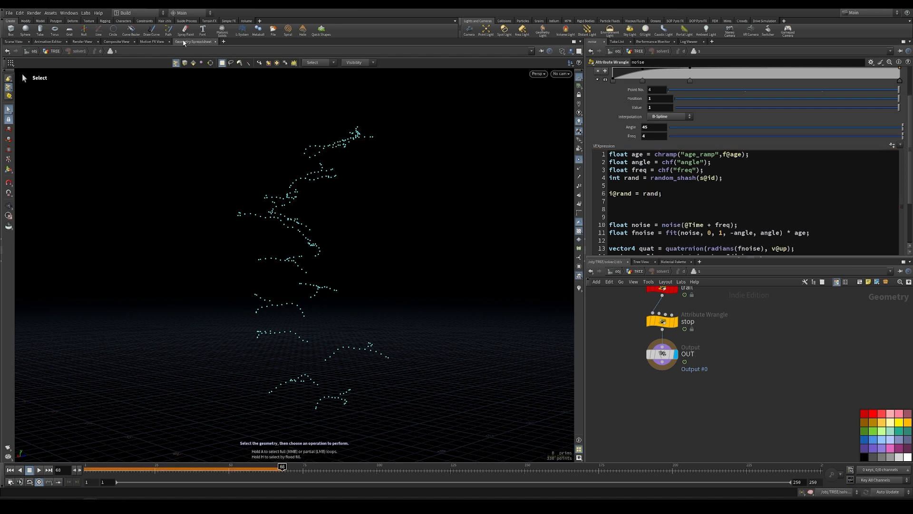
Filter the geometry spreadsheet to the rand attribute and rerun solver1 to frame 54 to check its values.
left_click(183, 42)
key("ctrl+Up")
left_click(389, 66)
type("rand")
key("Return")
mouse_move(80, 475)
left_mouse_down()
mouse_move(311, 469)
mouse_move(102, 470)
left_mouse_up()
left_click(638, 271)
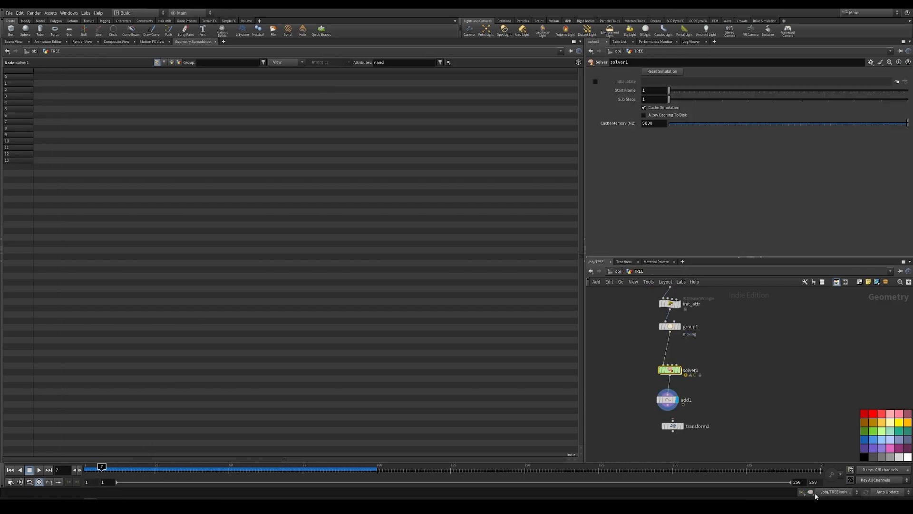
mouse_move(109, 467)
left_mouse_down()
mouse_move(73, 469)
mouse_move(242, 469)
left_mouse_up()
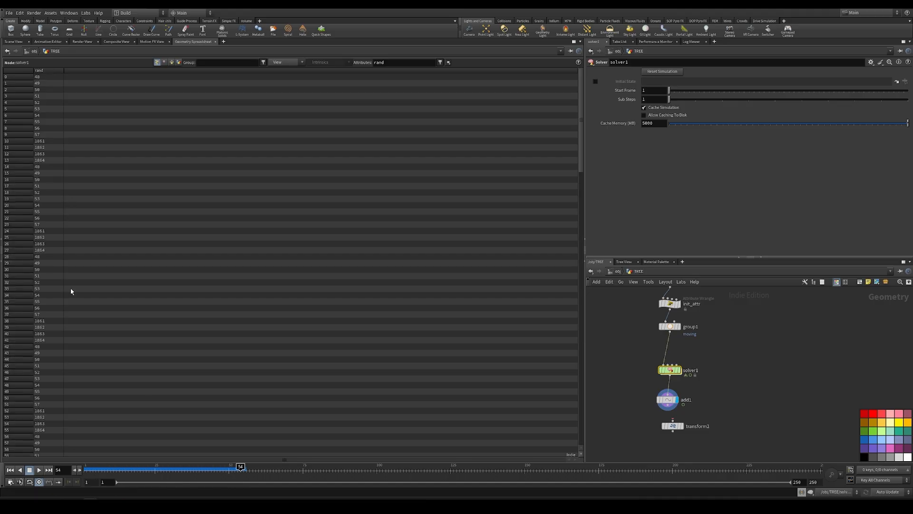
Return to the noise wrangle inside solver1 and delete the i@rand = rand; line with its extra blank lines.
double_click(669, 370)
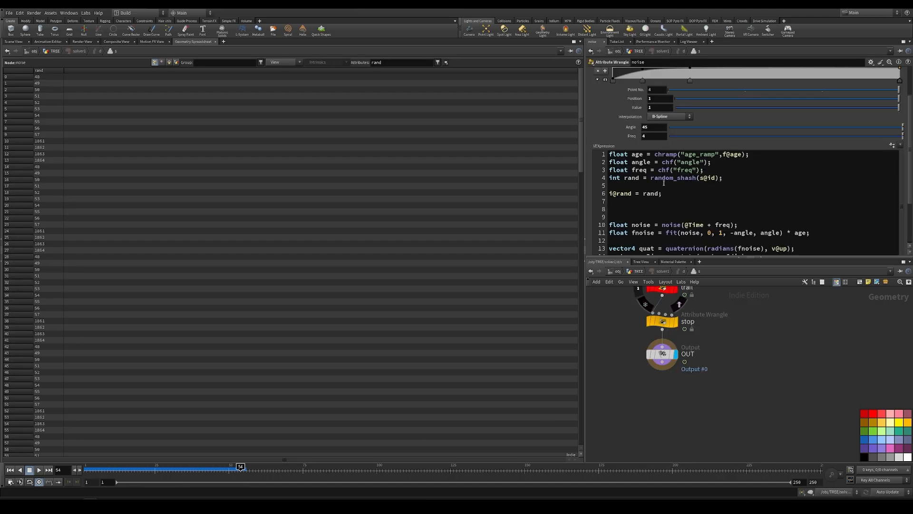
left_click(9, 41)
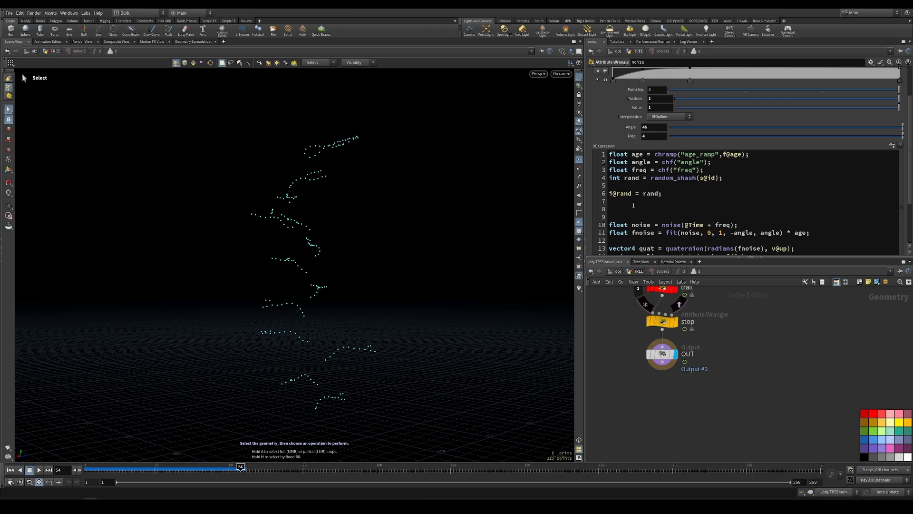
left_click_drag(609, 185, 662, 194)
key("Delete")
key("Delete")
key("Delete")
key("Delete")
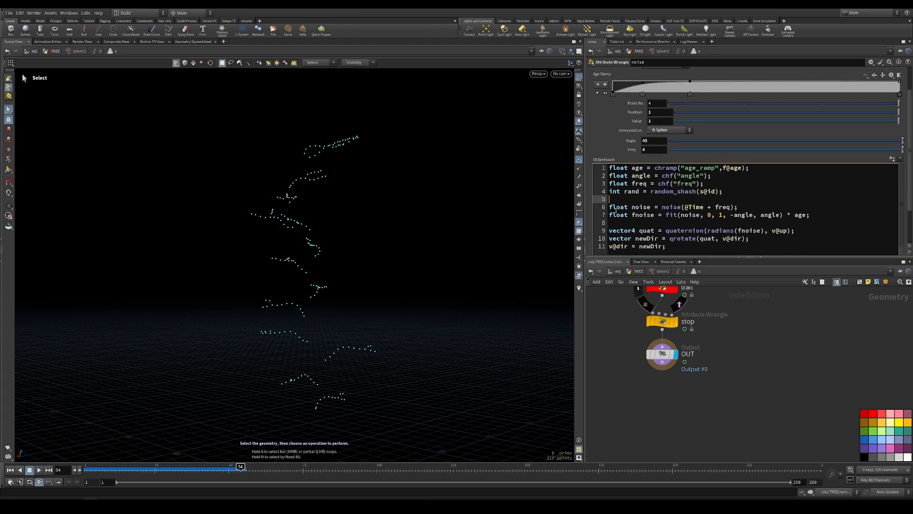
left_click(732, 207)
key("BackSpace")
type("* freq + rand")
Rerun the tree simulation from frame 1 and examine add1's branch curves from several angles around frame 189.
left_click_drag(109, 469, 86, 469)
left_click(636, 271)
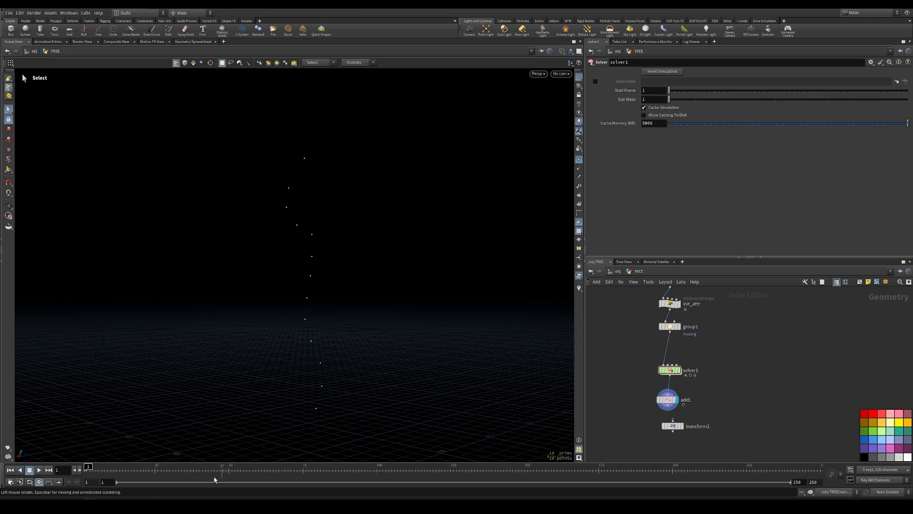
left_click_drag(85, 469, 789, 483)
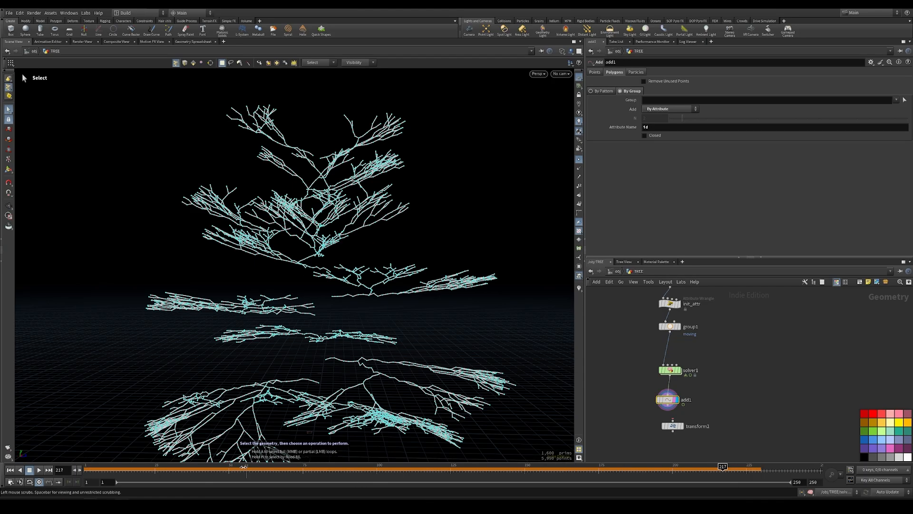
left_click_drag(723, 469, 640, 475)
key("Escape")
left_click_drag(447, 394, 327, 273)
middle_click_drag(327, 274, 368, 343, "alt")
left_click_drag(369, 343, 373, 307, "alt")
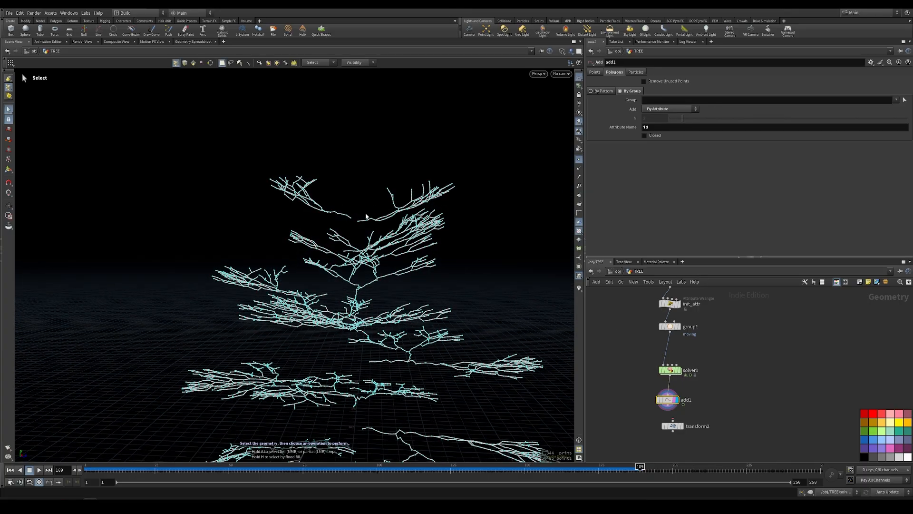
middle_click_drag(377, 360, 379, 349, "alt")
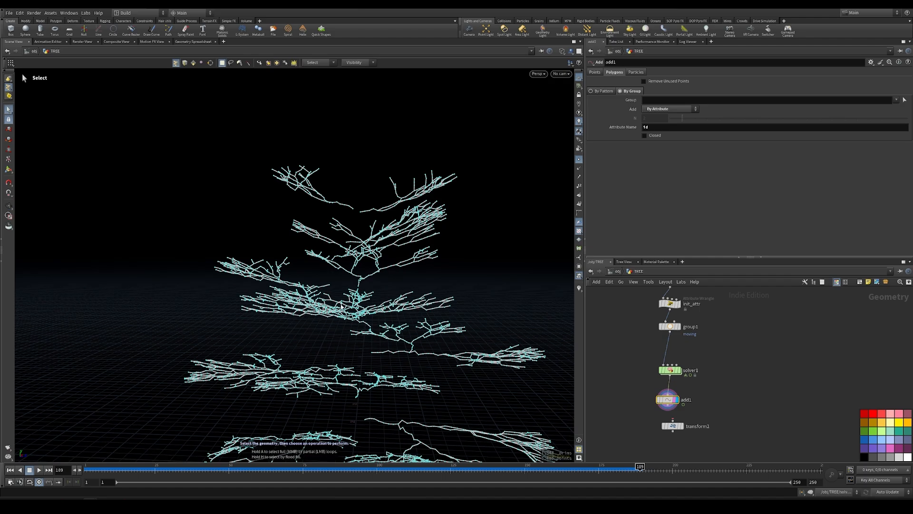
In the solver's trail wrangle, duplicate the setpointattrib line for count directly below itself.
double_click(670, 370)
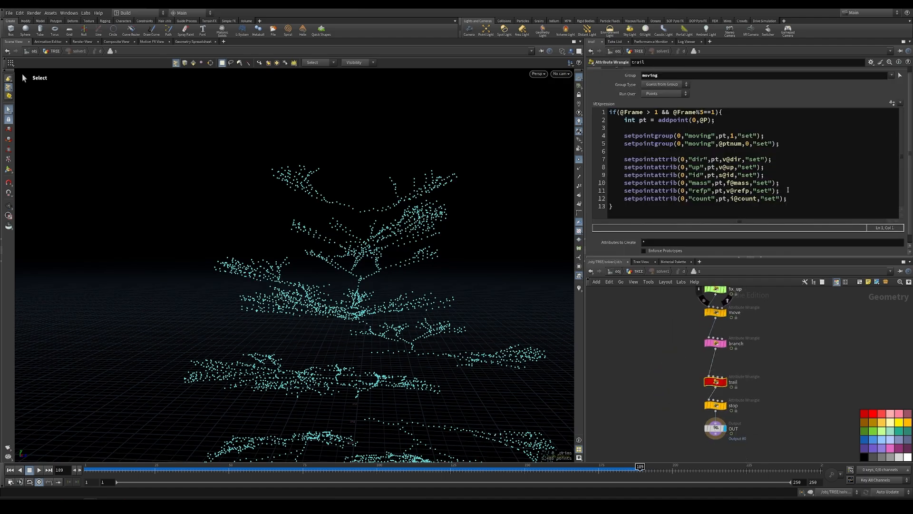
left_click_drag(787, 200, 623, 200)
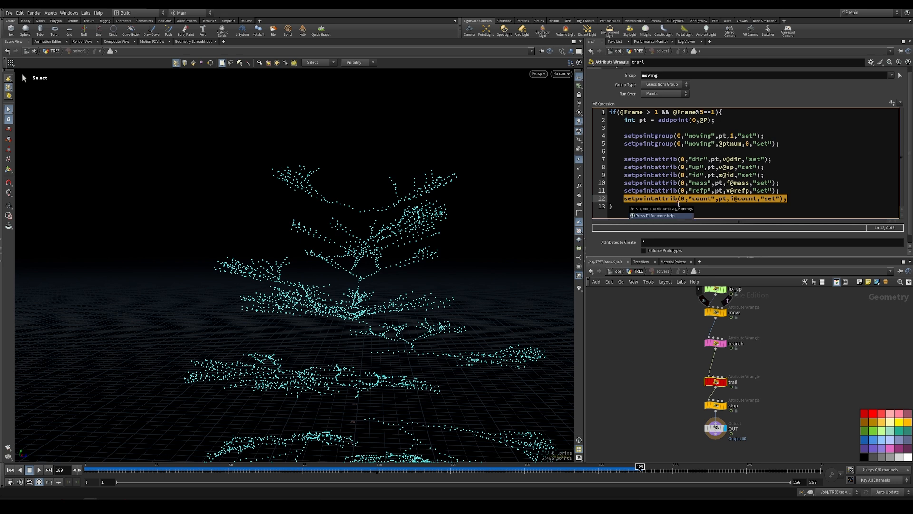
key("ctrl+c")
key("End")
key("Return")
key("ctrl+v")
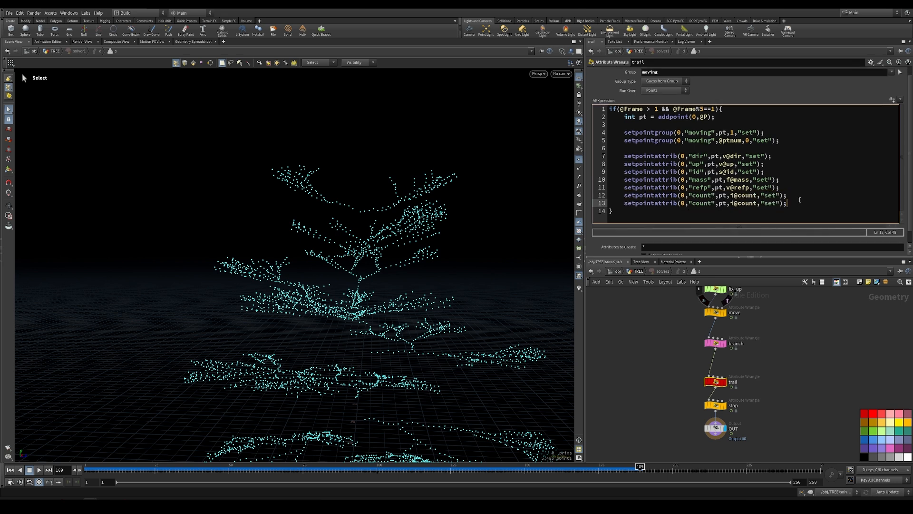
Change the duplicated line to setpointattrib(0,"birth",pt,i@birth,"set"); and apply the trail wrangle's code.
double_click(702, 203)
key("BackSpace")
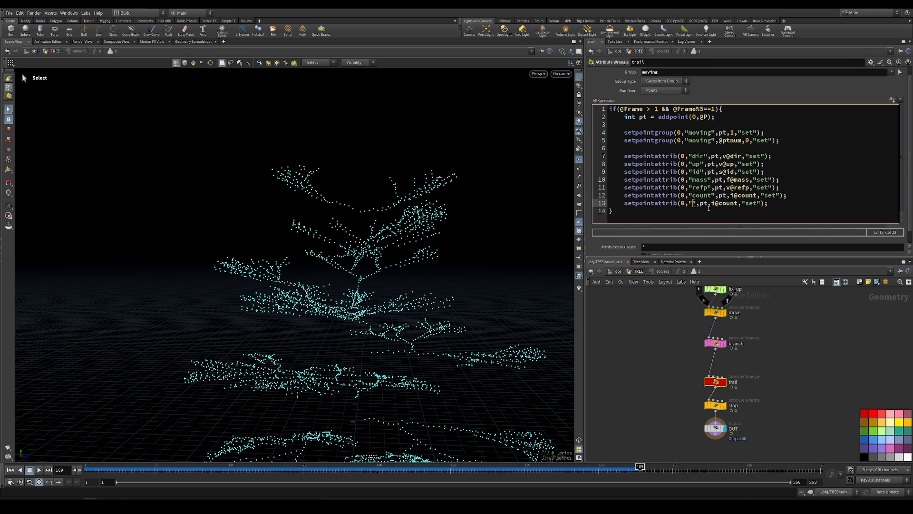
type("birth")
key("BackSpace")
key("BackSpace")
key("BackSpace")
key("BackSpace")
key("BackSpace")
type("birth")
key("ctrl+Return")
Rerun the tree simulation through frame 250 and examine the branch curves in front and perspective views.
left_click(88, 470)
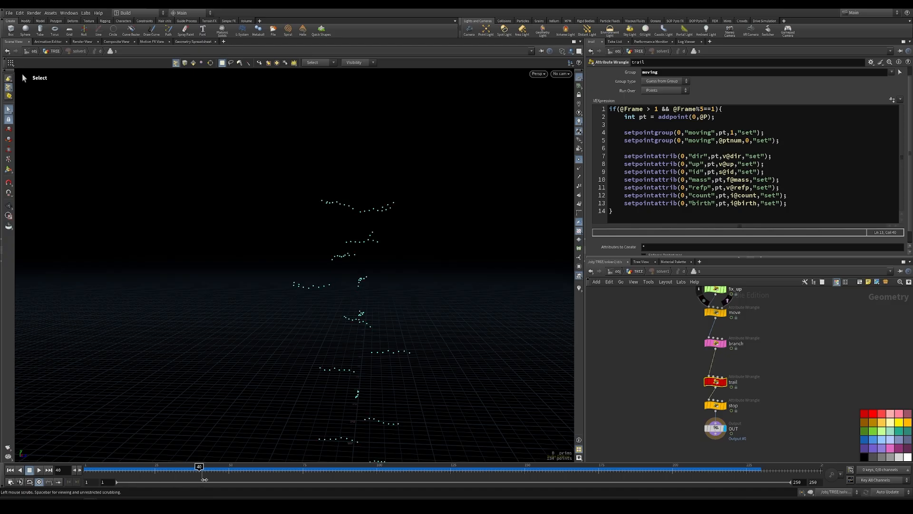
left_click(638, 272)
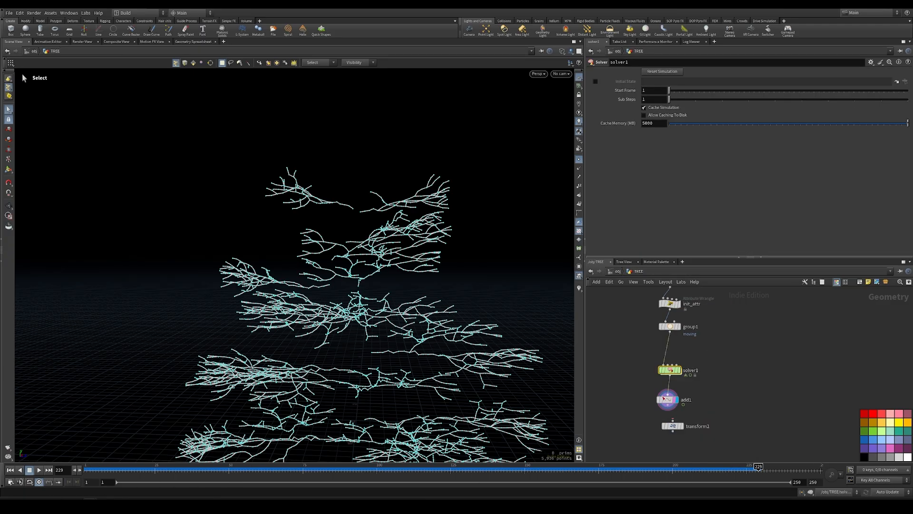
middle_click_drag(633, 396, 636, 367)
mouse_move(419, 338)
left_mouse_down("alt")
mouse_move(398, 334)
mouse_move(420, 346)
mouse_move(442, 324)
mouse_move(418, 333)
left_mouse_up("alt")
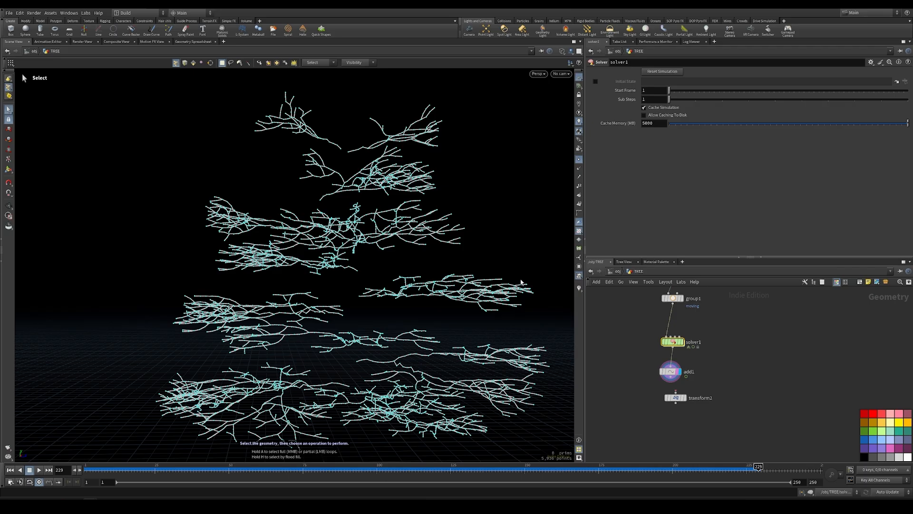
scroll(416, 306, "up", 5)
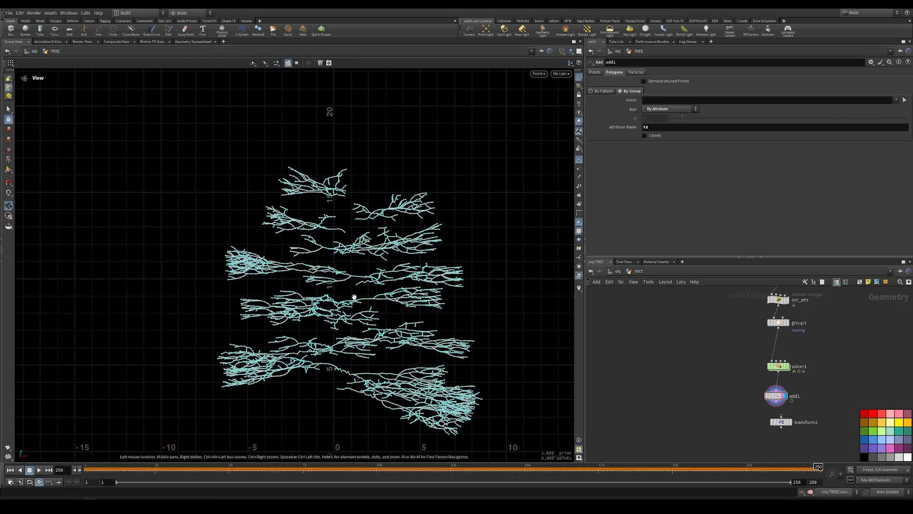
key("space+1")
left_click_drag(354, 296, 336, 368)
middle_click_drag(407, 364, 373, 255, "alt")
scroll(372, 254, "up", 10)
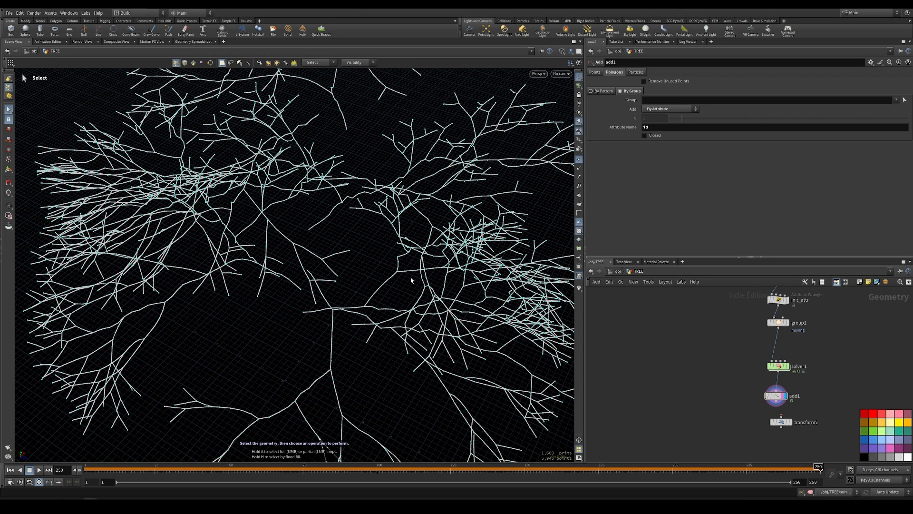
key("h")
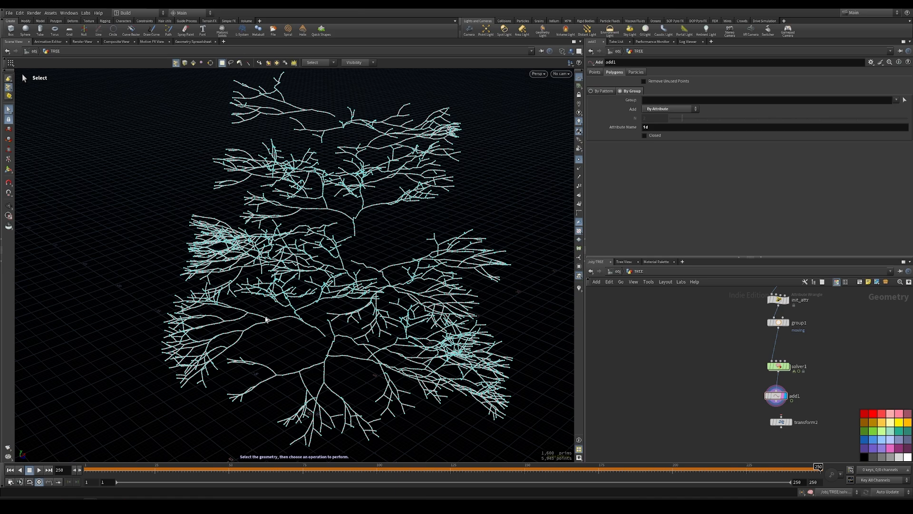
Inside solver1, duplicate the tilt wrangle, insert the copy between noise and fix_up, and name it away.
double_click(778, 366)
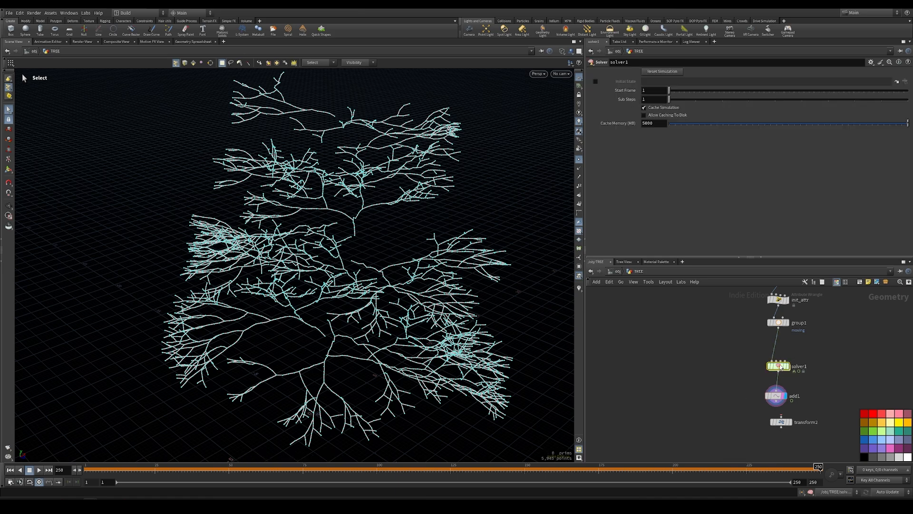
middle_click_drag(684, 402, 655, 436)
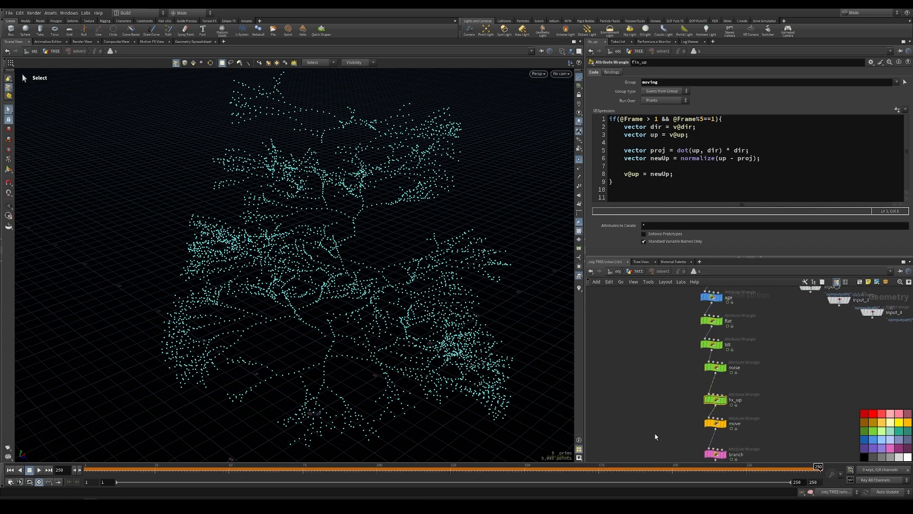
left_click(713, 344)
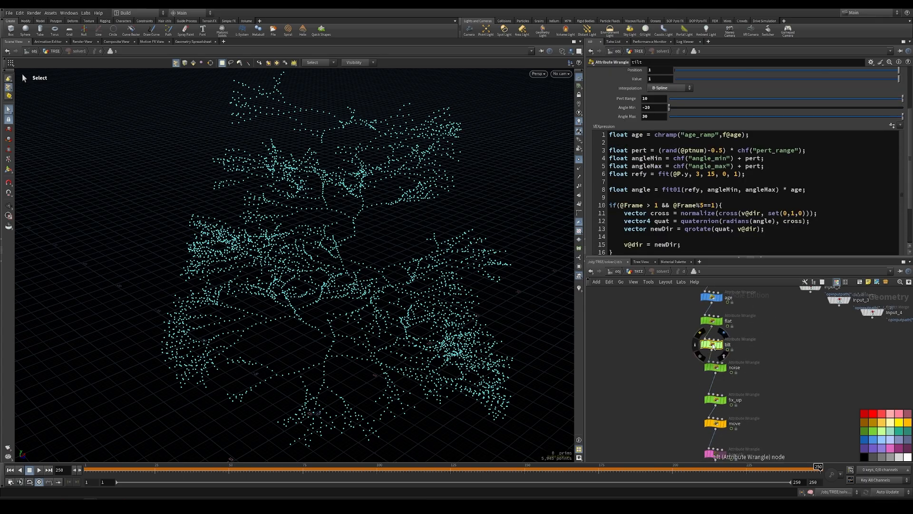
left_click_drag(712, 346, 719, 391, "alt")
double_click(736, 392)
type("away")
key("Return")
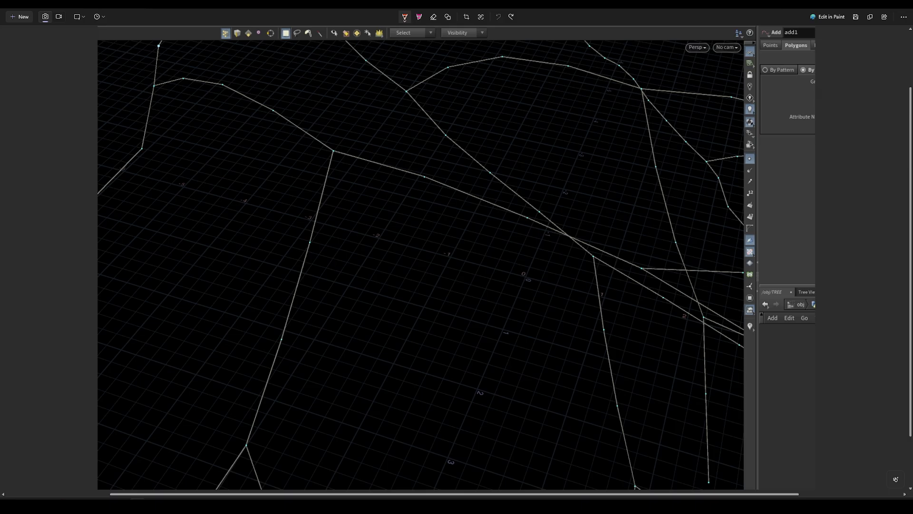
Switch to the Snipping Tool screenshot of the branches and draw a green arrow along a curve from one of its points.
left_click(405, 17)
left_click(377, 86)
left_click_drag(426, 177, 467, 194)
In orange, mark the nearby point on the neighbouring branch and sketch direction strokes from the green arrow's starting point.
left_click(405, 17)
left_click(396, 67)
left_click_drag(488, 171, 495, 173)
mouse_move(424, 175)
left_mouse_down()
mouse_move(393, 181)
mouse_move(396, 192)
mouse_move(379, 183)
left_mouse_up()
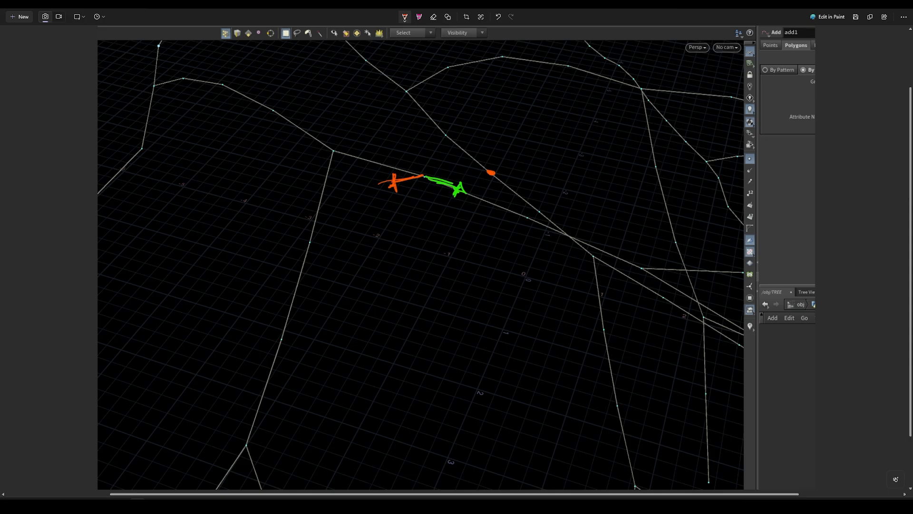
left_click_drag(422, 176, 422, 209)
left_click_drag(427, 178, 468, 240)
mouse_move(454, 209)
left_mouse_down()
mouse_move(471, 269)
mouse_move(472, 312)
left_mouse_up()
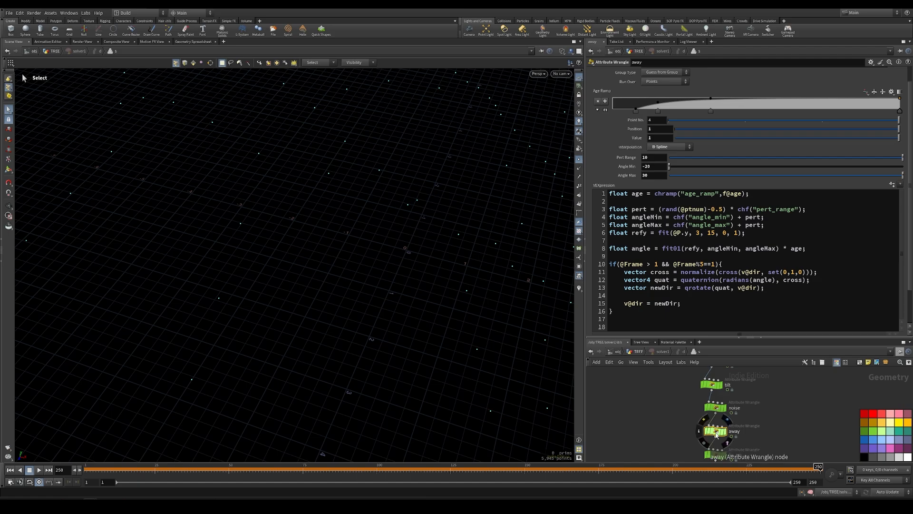
Strip the copied angle and rotation code from the away wrangle, keeping only the age ramp line and the empty frame condition.
left_click_drag(702, 305, 565, 277)
key("BackSpace")
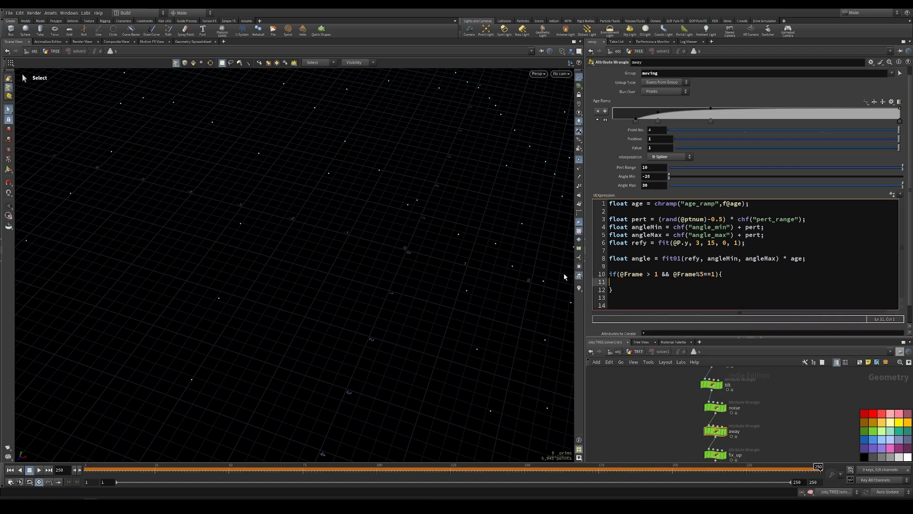
left_click_drag(807, 258, 570, 222)
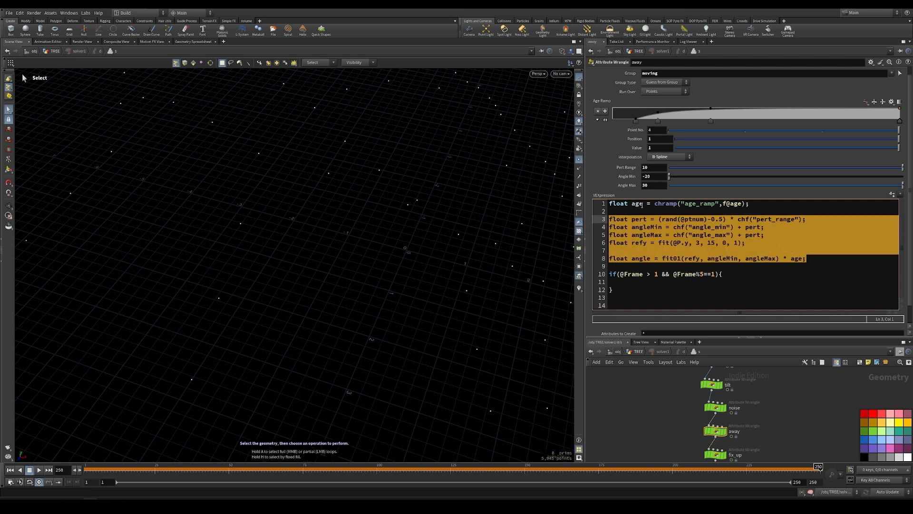
key("BackSpace")
key("BackSpace")
key("BackSpace")
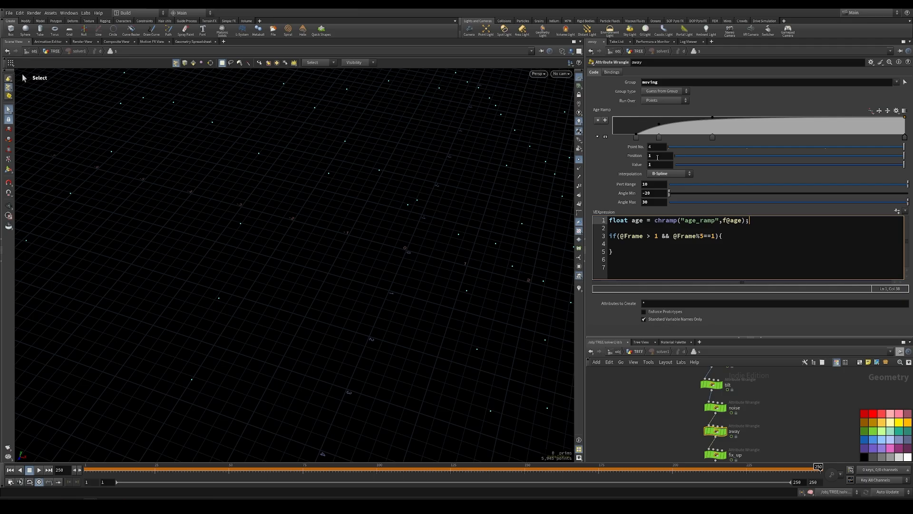
Reshape the away wrangle's age ramp to climb steeply from zero, placing point 2 at position 0.105721 and value 0.817708.
left_click_drag(628, 118, 613, 135)
left_click(605, 137)
left_click_drag(636, 172, 626, 162)
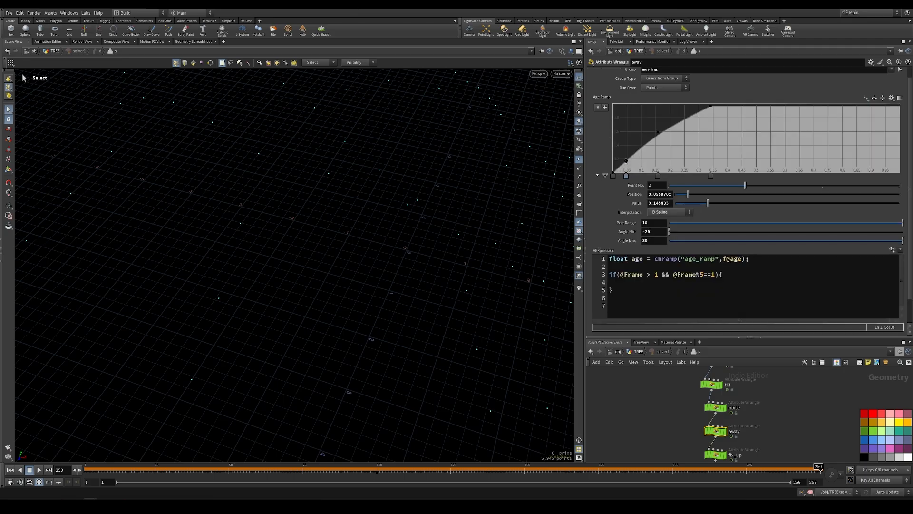
key("ctrl+z")
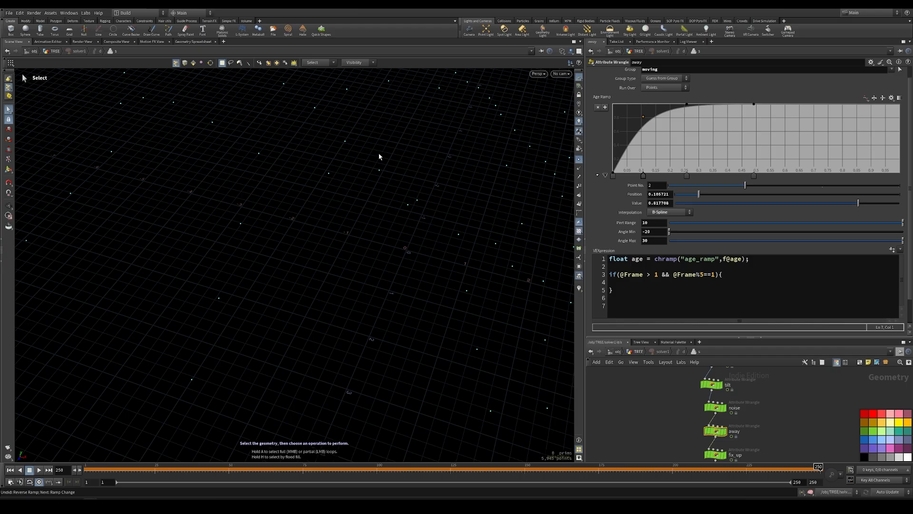
Below the age line, declare the search distance as float dist = f@mass / 1.2;.
left_click(758, 259)
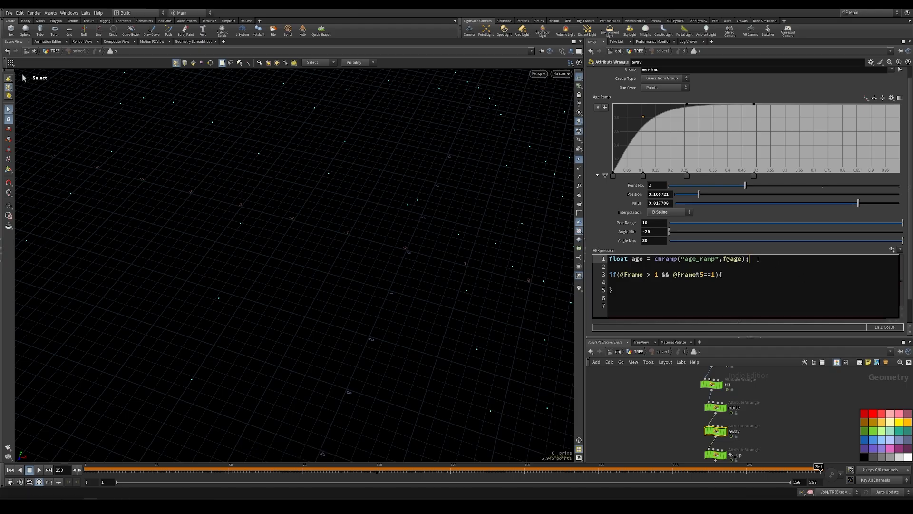
key("Return")
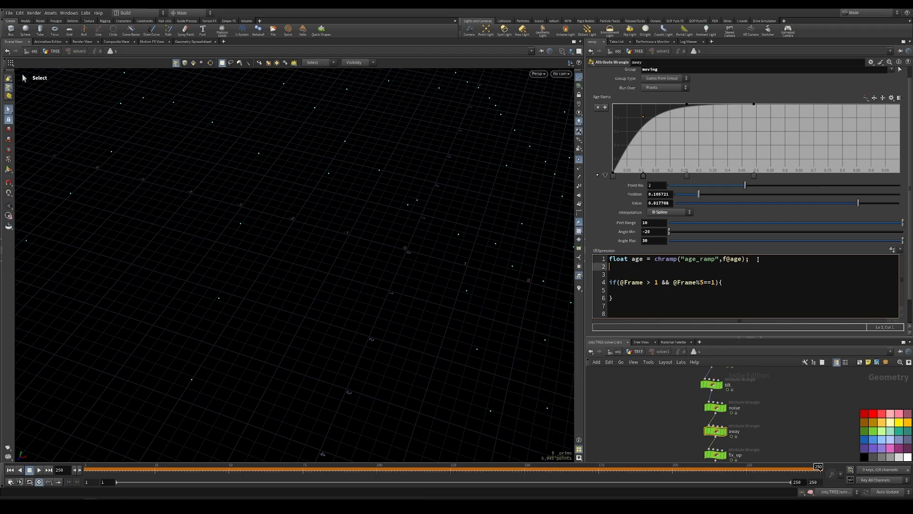
type("float dist = f@mass / 1.2;")
Switch to the Houdini help page for nearpoint and examine the signature with ptgroup, pt and maxdist arguments.
key("alt+Tab")
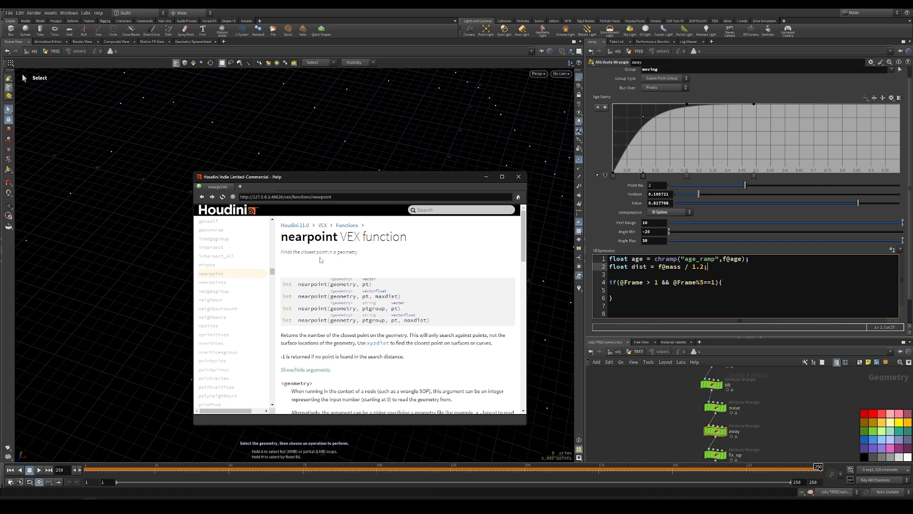
left_click_drag(428, 321, 407, 323)
left_click(406, 323)
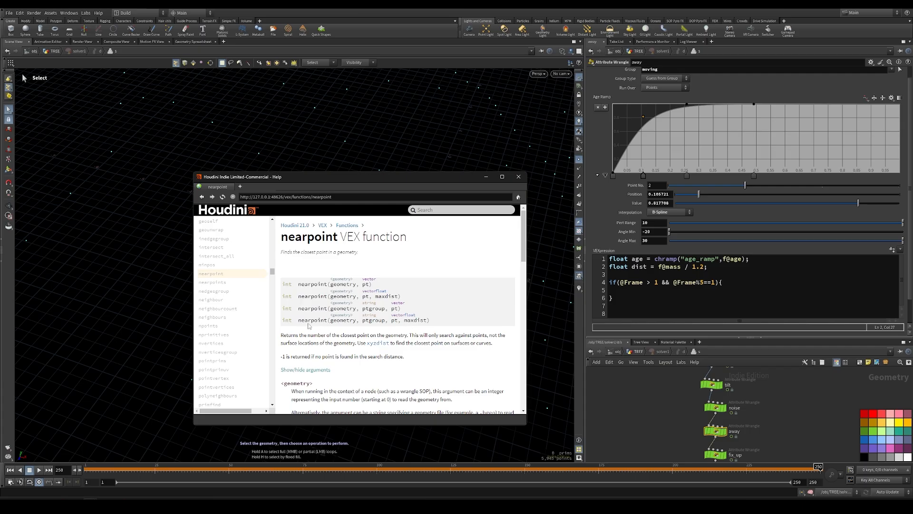
left_click_drag(363, 323, 385, 323)
left_click(385, 323)
left_click_drag(385, 324, 363, 325)
left_click(364, 318)
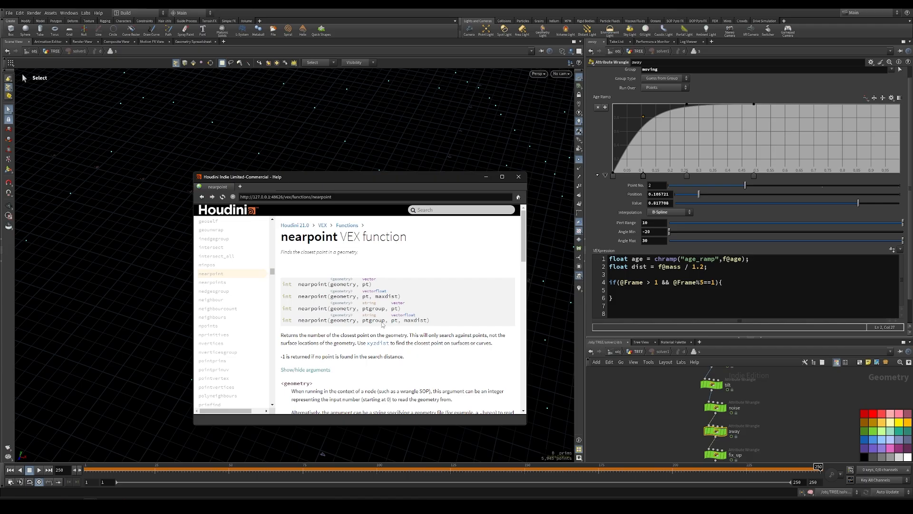
left_click(750, 281)
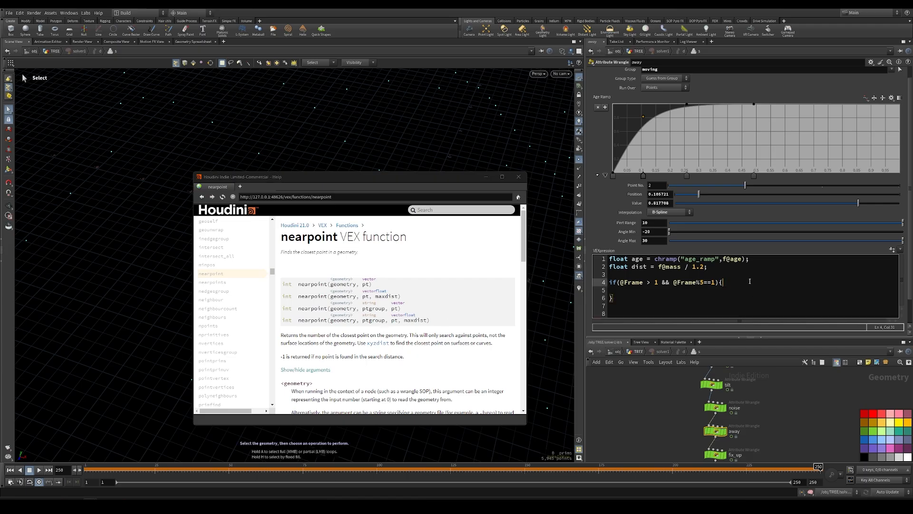
key("Return")
key("Tab")
type("st")
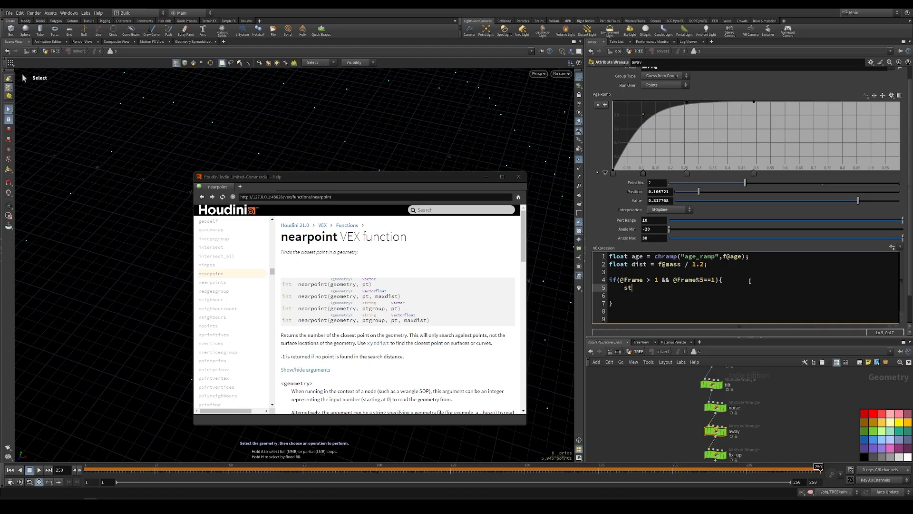
type("ring grp = \"@id!=\" + s@id;")
scroll(692, 164, "up", 2)
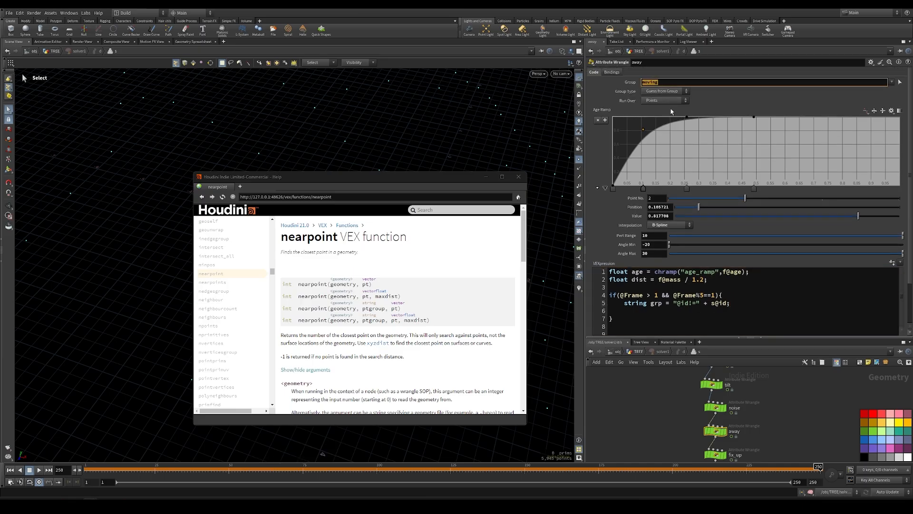
key("BackSpace")
type("@id!=s@id")
left_click_drag(673, 304, 700, 305)
left_click(691, 305)
left_click(671, 80)
left_click_drag(693, 79, 630, 82)
type("moving")
key("Return")
Below the grp line, declare an empty vector named away.
left_click(748, 303)
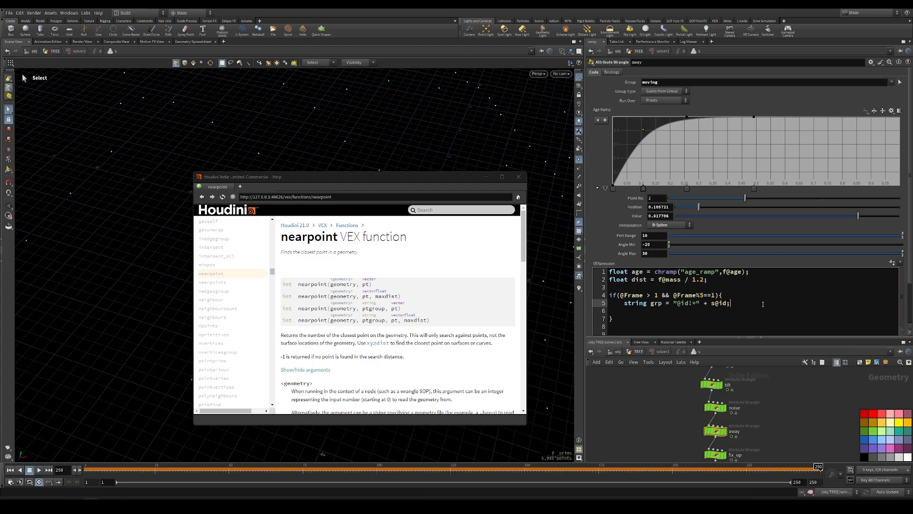
key("Return")
type("vec")
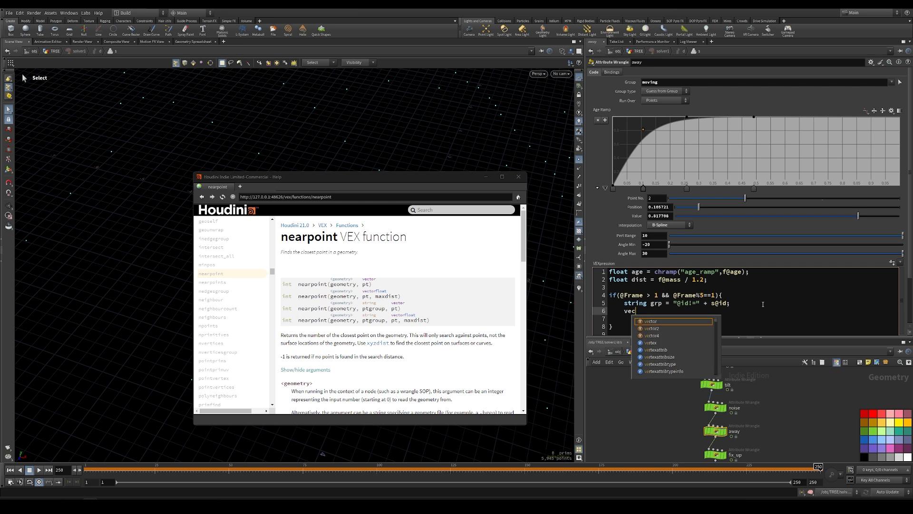
type("tor away")
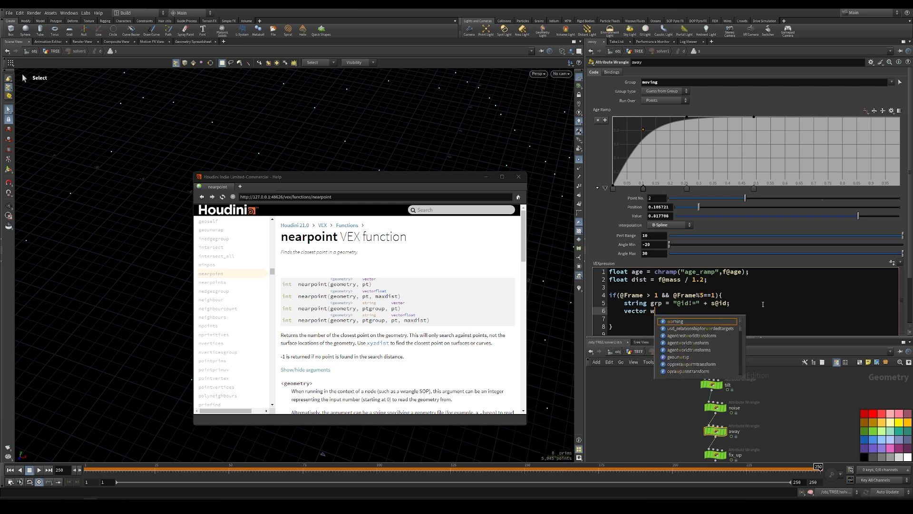
type(";")
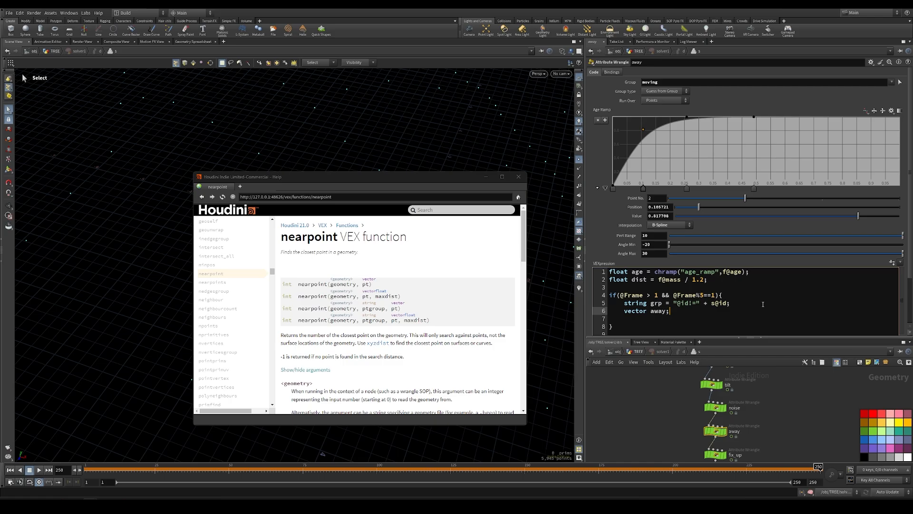
Add the neighbour lookup int nearpt = nearpoint(0, grp, @P, dist); inside the frame condition.
key("Return")
key("Return")
type("int nearpt = nearpoin")
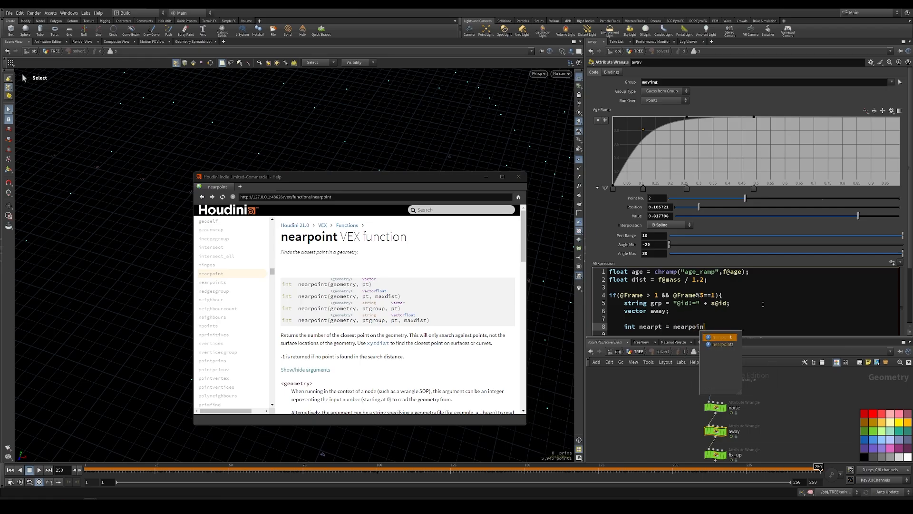
key("Return")
type("(")
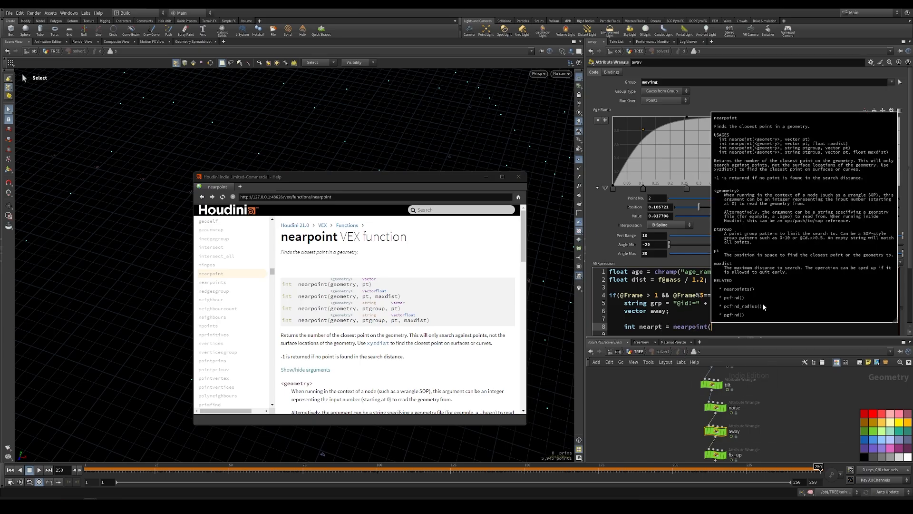
type("0, grp, ")
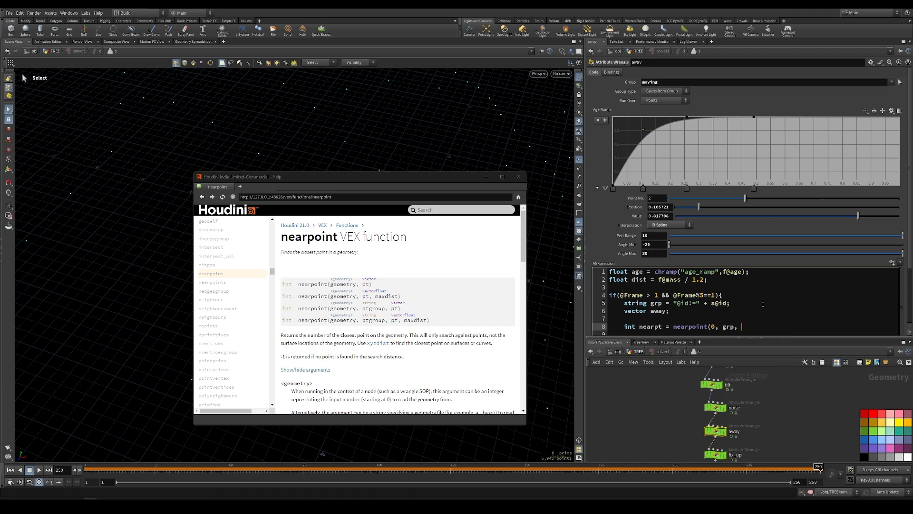
type("@P, dist")
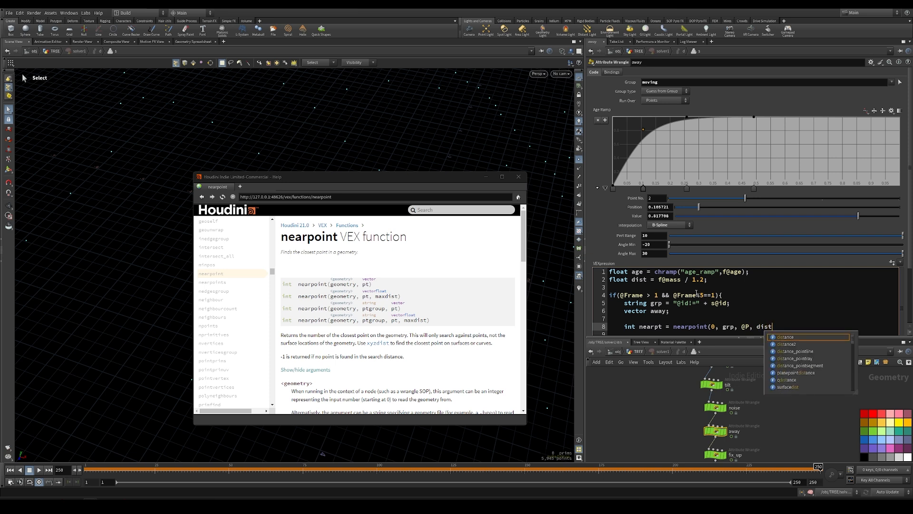
key("Escape")
type(");")
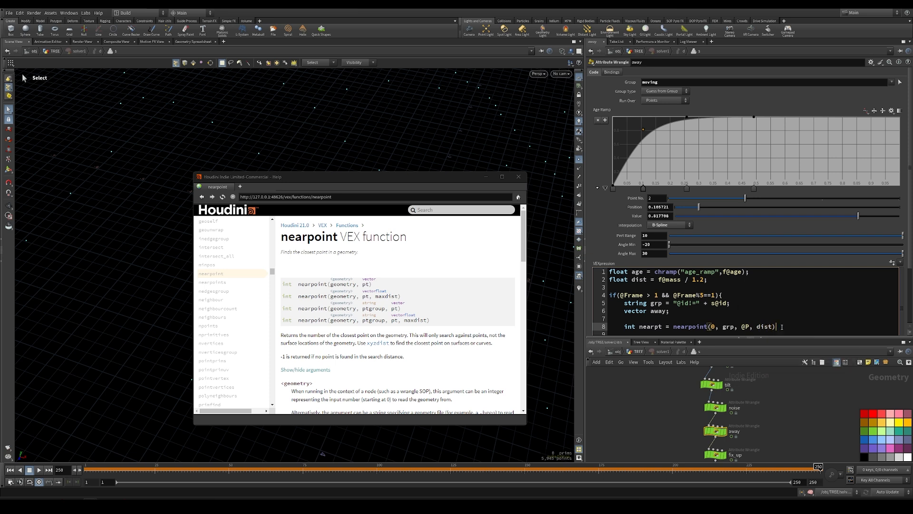
key("Return")
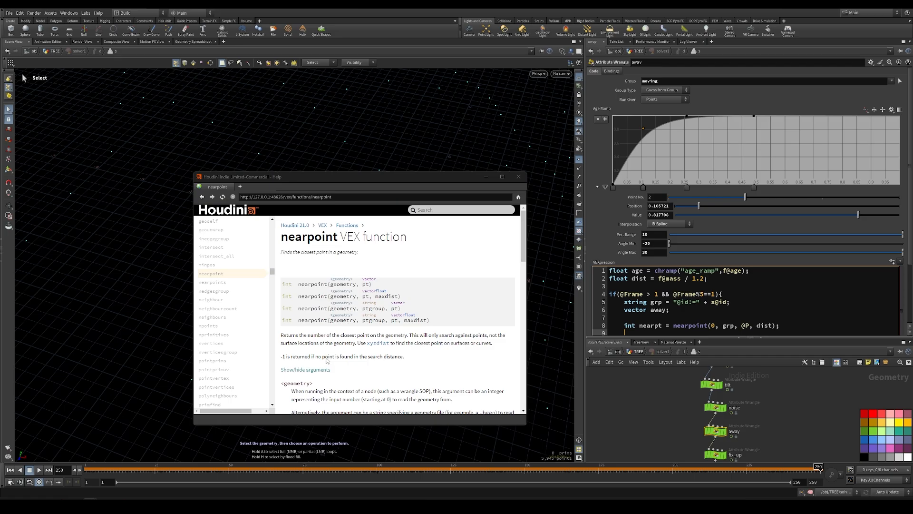
Minimize the help window and open a nested if block below the lookup that checks nearpt is not -1.
scroll(643, 311, "down", 3)
left_click(663, 297)
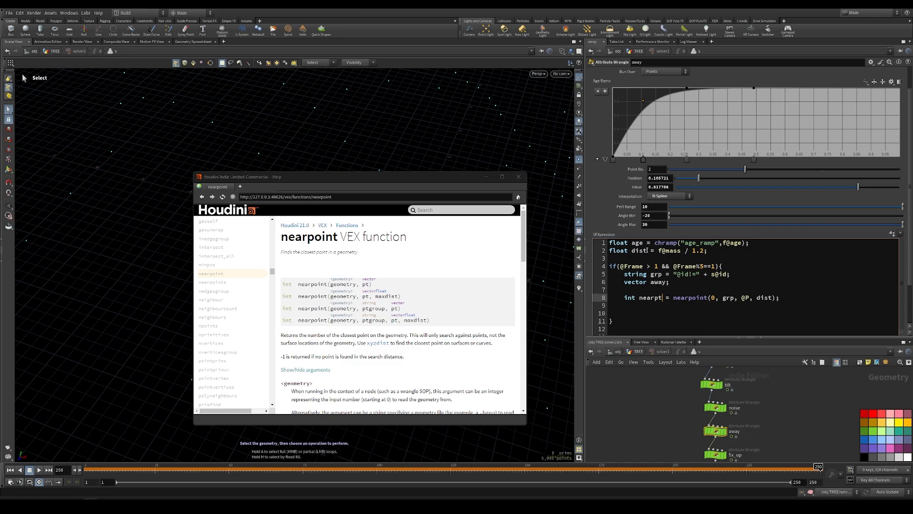
left_click(485, 177)
left_click(803, 298)
key("Return")
key("Return")
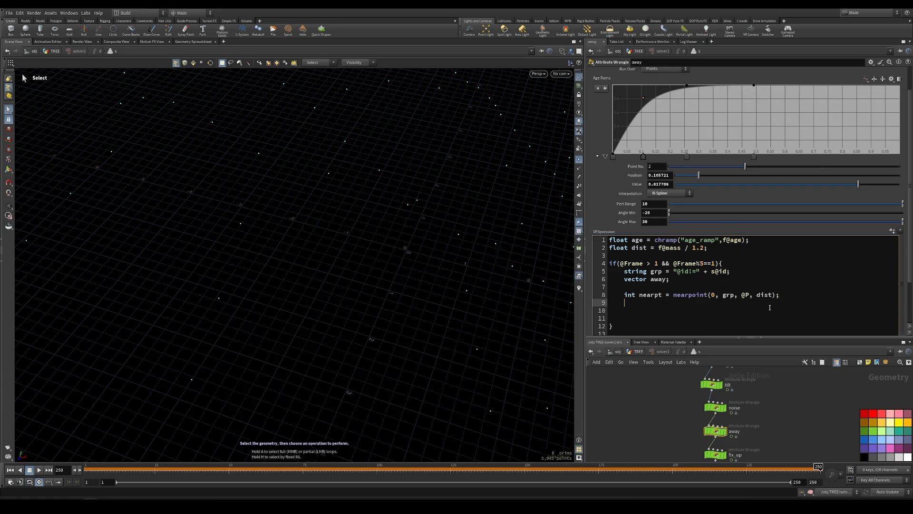
type("if(nearpt")
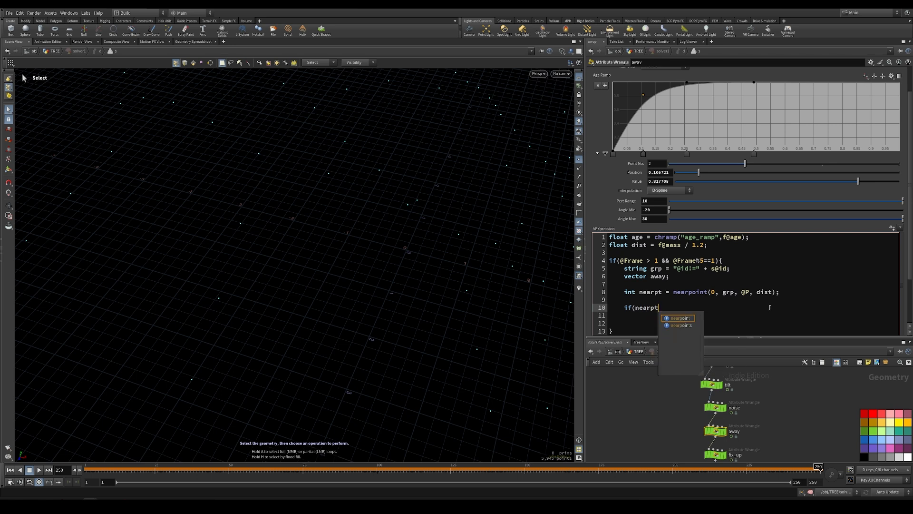
type("!\" !=")
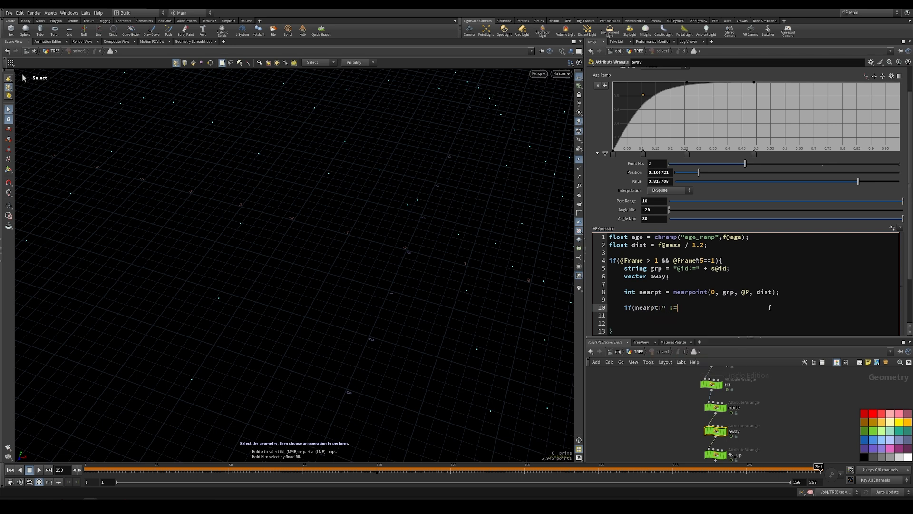
key("BackSpace")
key("BackSpace")
key("BackSpace")
key("BackSpace")
type(" != -1){")
key("Return")
Inside the nested block, start the away assignment as a normalized difference beginning with away = normalize(@P -.
type("away")
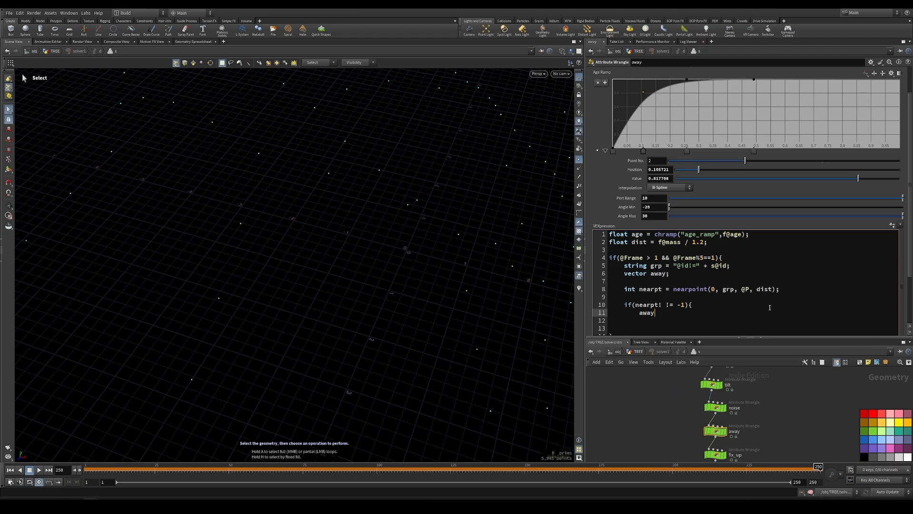
type(" ?")
key("BackSpace")
type("= normalize(")
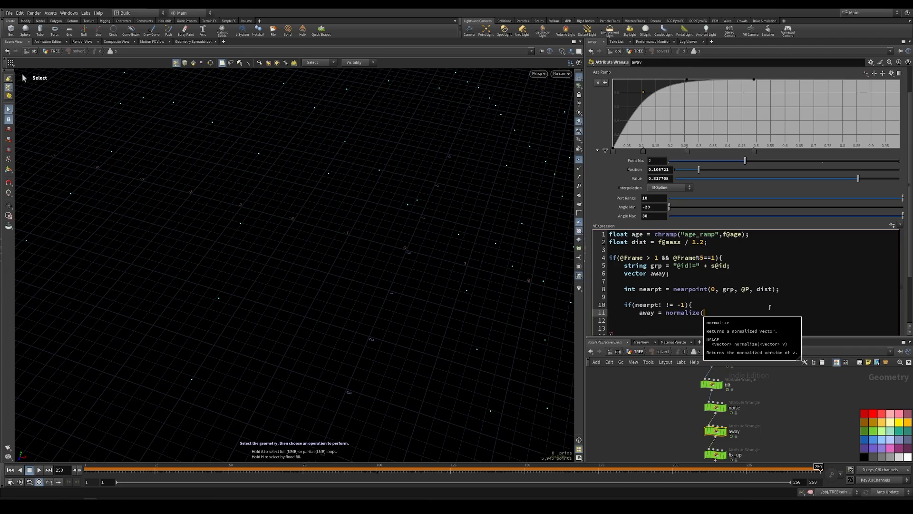
type("@P -")
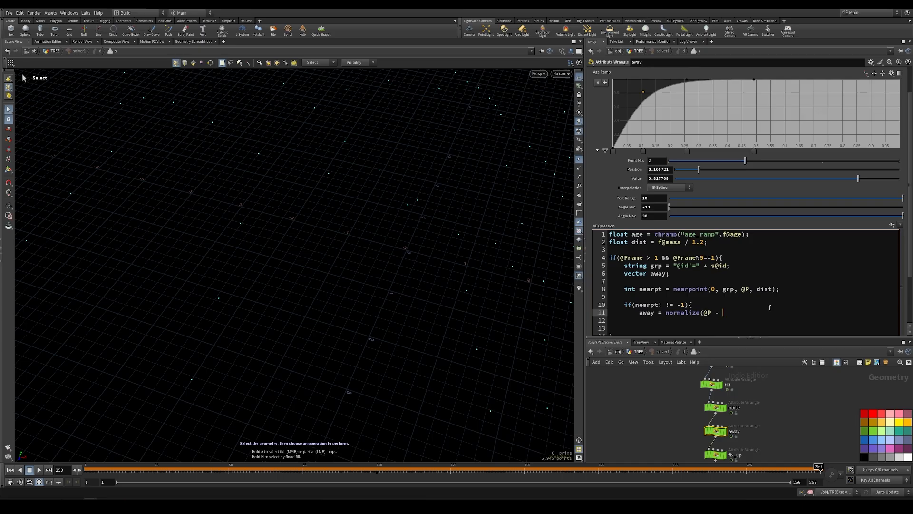
Below the nearpt lookup, add the line vector nearpos = point(0, "P", nearpt); to read the neighbour's position.
key("Up")
key("Up")
key("Up")
left_click(786, 285)
key("Return")
type("vector")
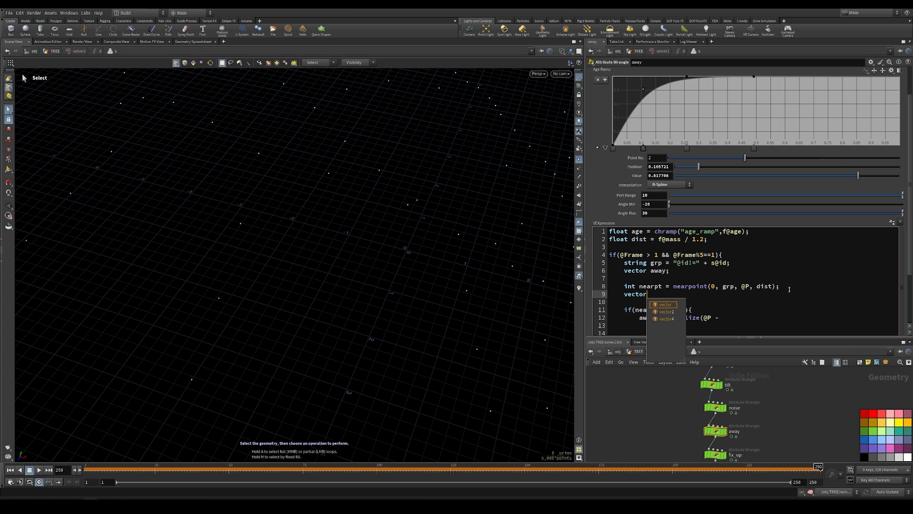
type(" nearpos = ")
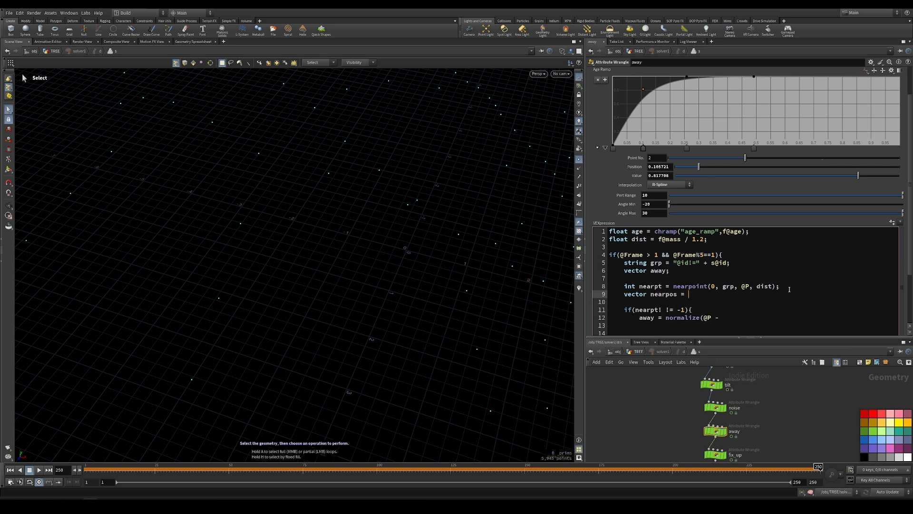
type("point(")
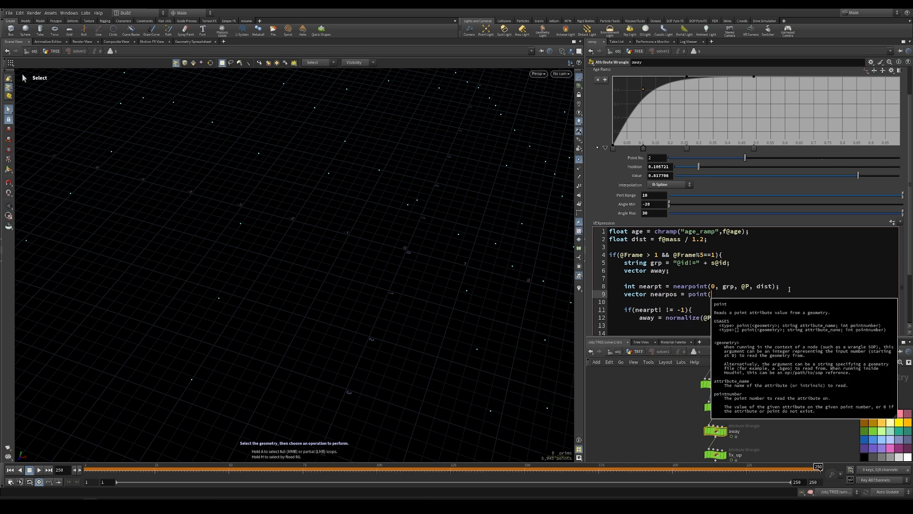
type("0, \"P\"")
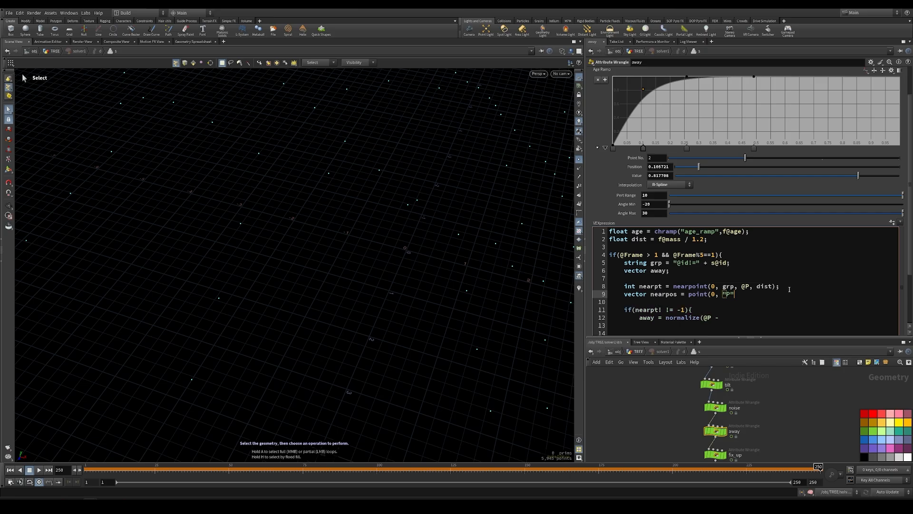
type(", near")
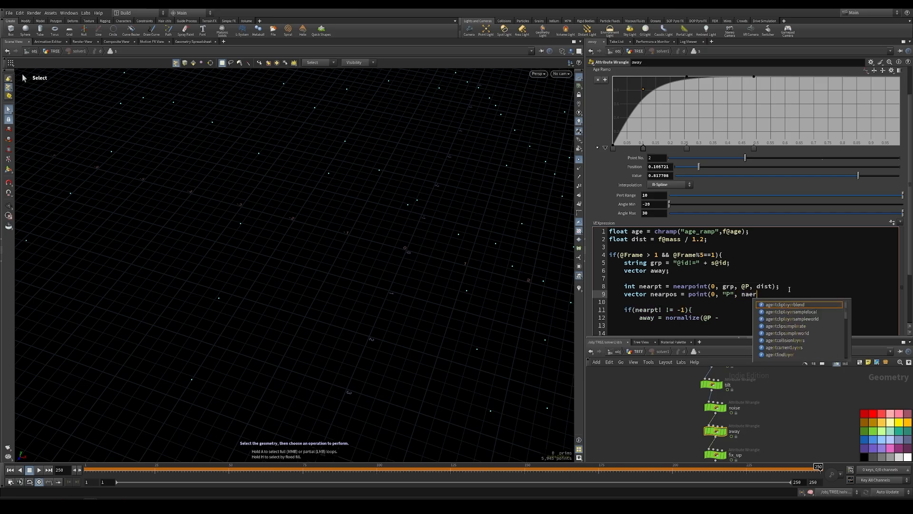
type("pt);")
Complete the away assignment with nearpos); and remove the stray exclamation mark after nearpt in the nested if condition.
left_click(727, 318)
type("nearpos);")
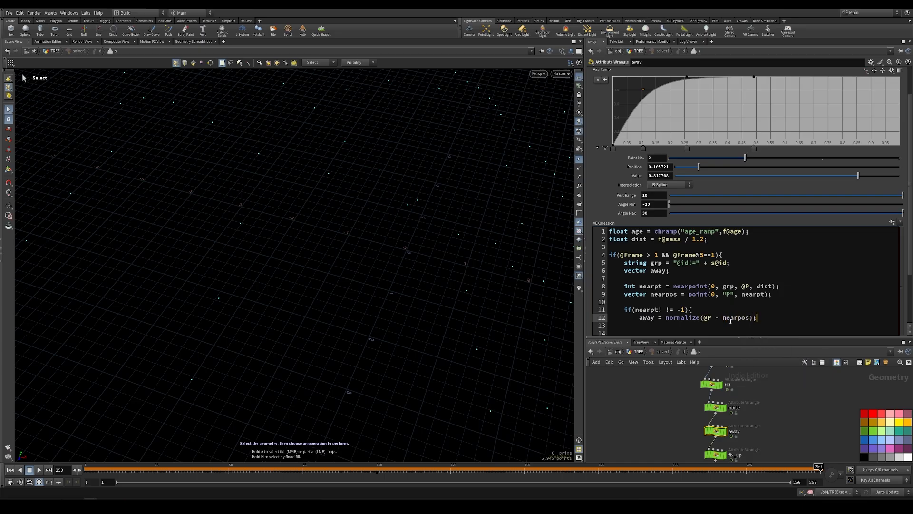
key("Return")
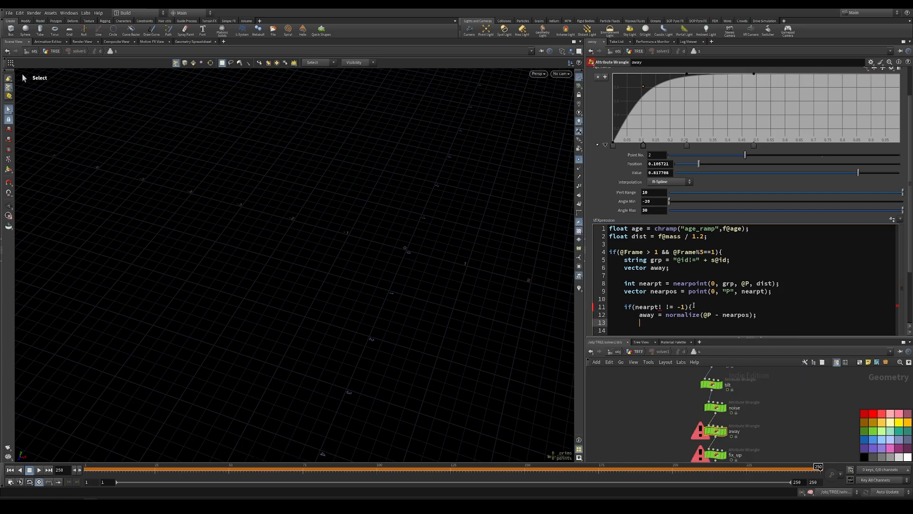
left_click(662, 307)
key("BackSpace")
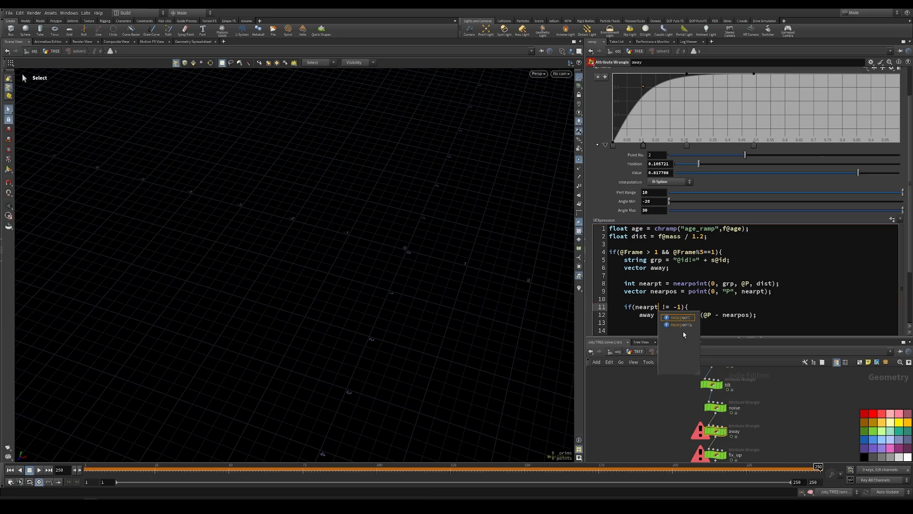
left_click(762, 316)
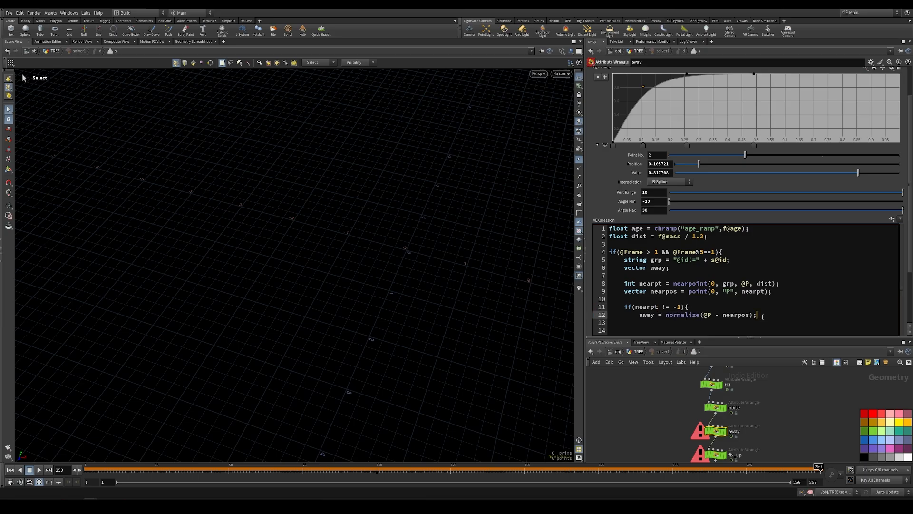
Below the away assignment, add v@dir = lerp(v@dir, away, 0.5 * age) and close the nested if block with a brace.
key("Return")
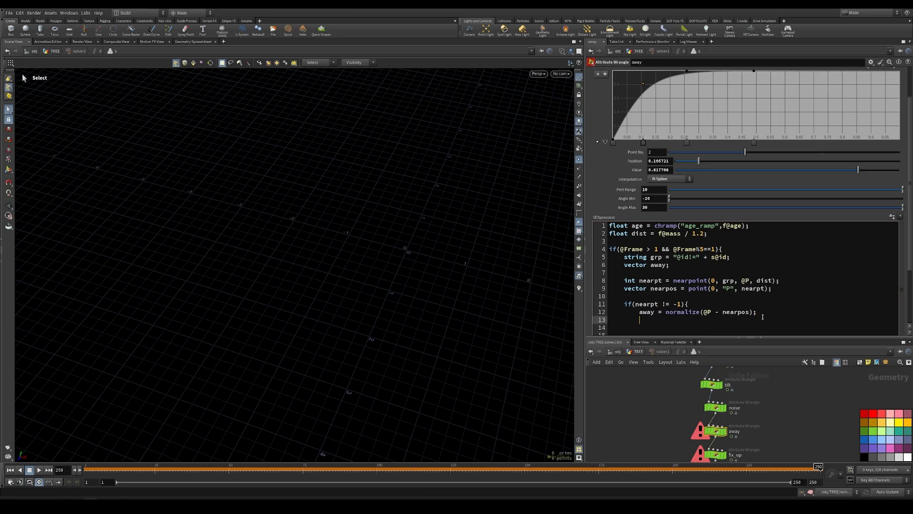
type("v@dir =")
type("lerp(")
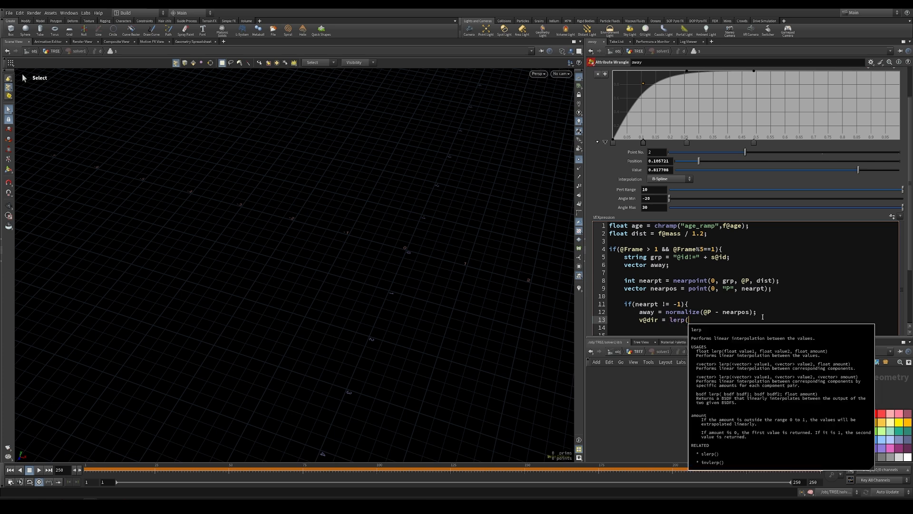
type("v@dir, away")
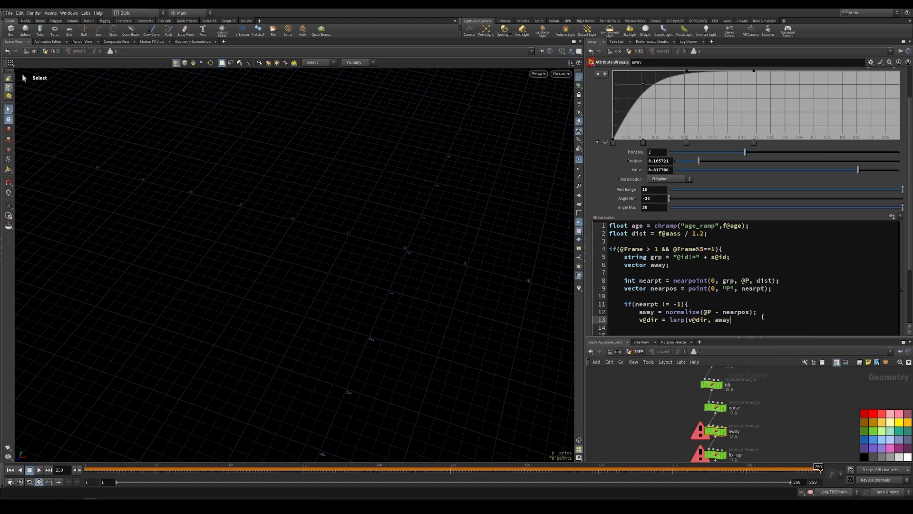
type(", 0.5")
type("* age)")
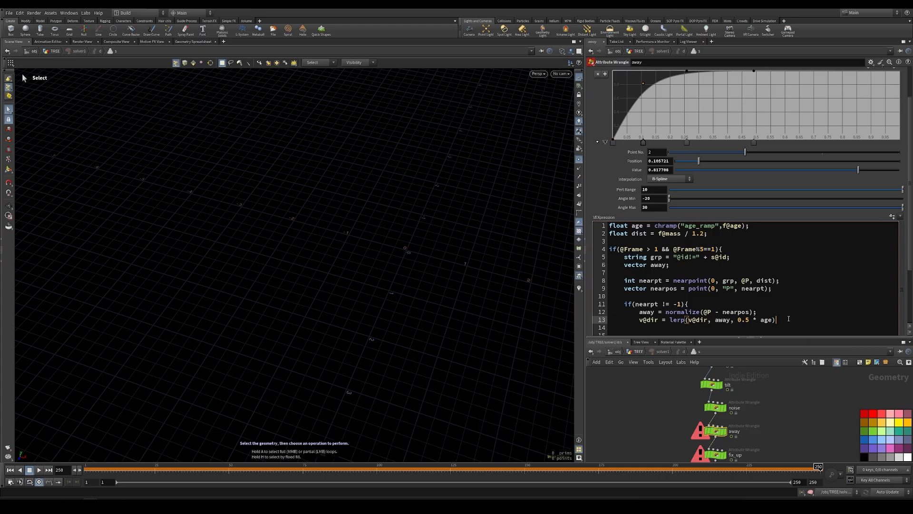
key("Return")
type("}")
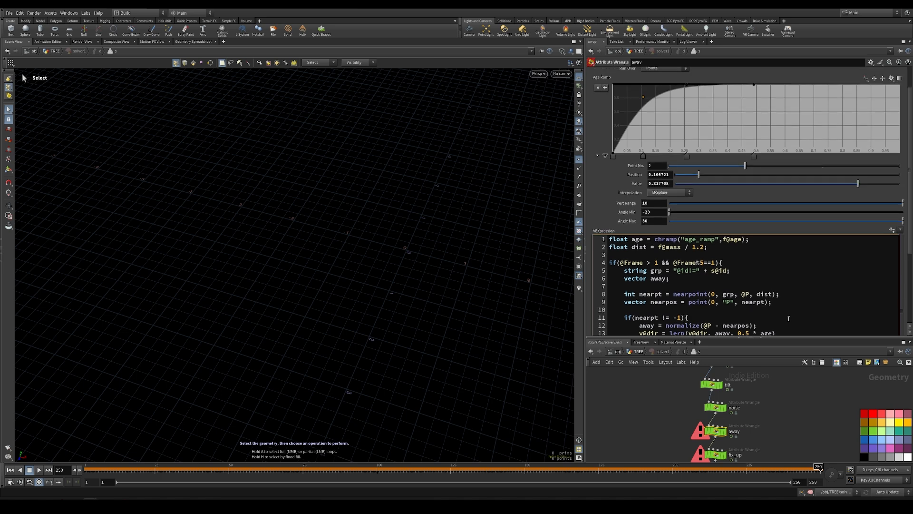
Remove the blank lines between the nested block's closing brace and the outer closing brace.
scroll(659, 277, "down", 3)
left_click(670, 298)
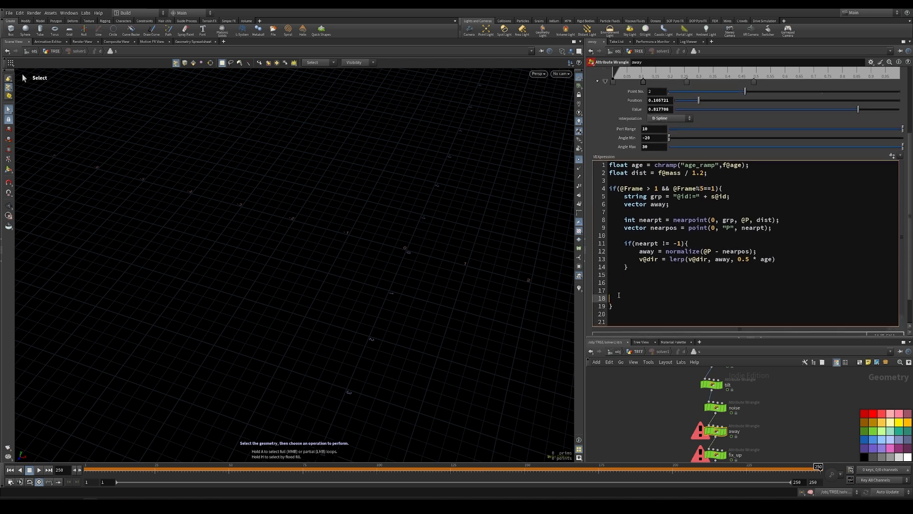
key("BackSpace")
key("BackSpace")
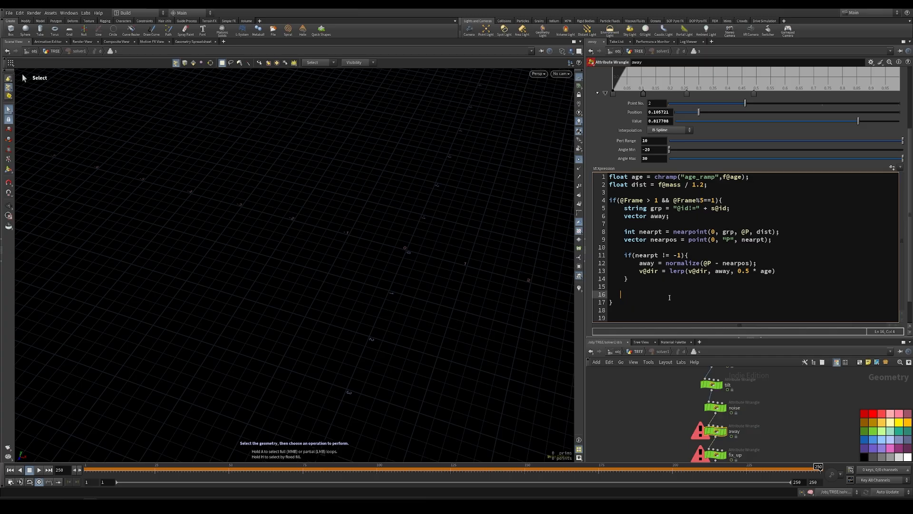
key("BackSpace")
key("BackSpace")
left_click(669, 298)
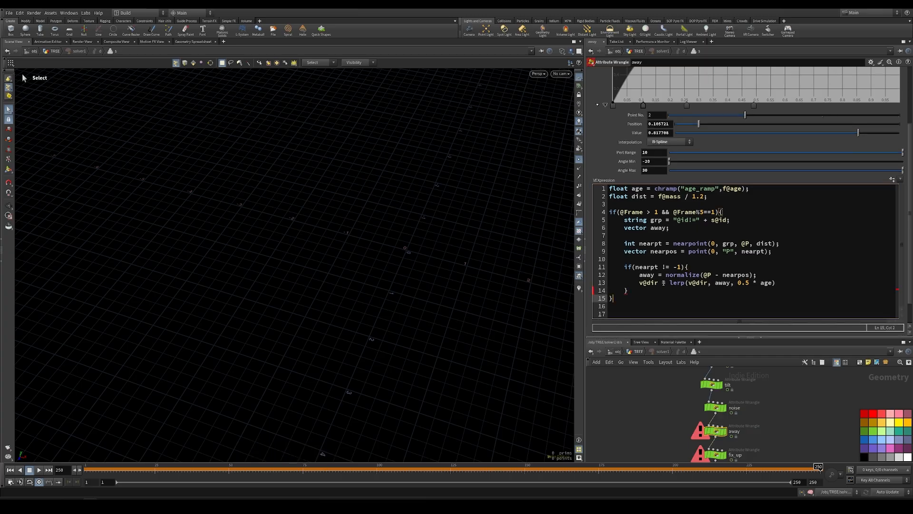
End the v@dir lerp line with a semicolon, apply the code and return the timeline to frame 1.
left_click(782, 283)
left_click(677, 428)
right_click_drag(321, 358, 275, 370, "alt")
left_click_drag(125, 470, 20, 471)
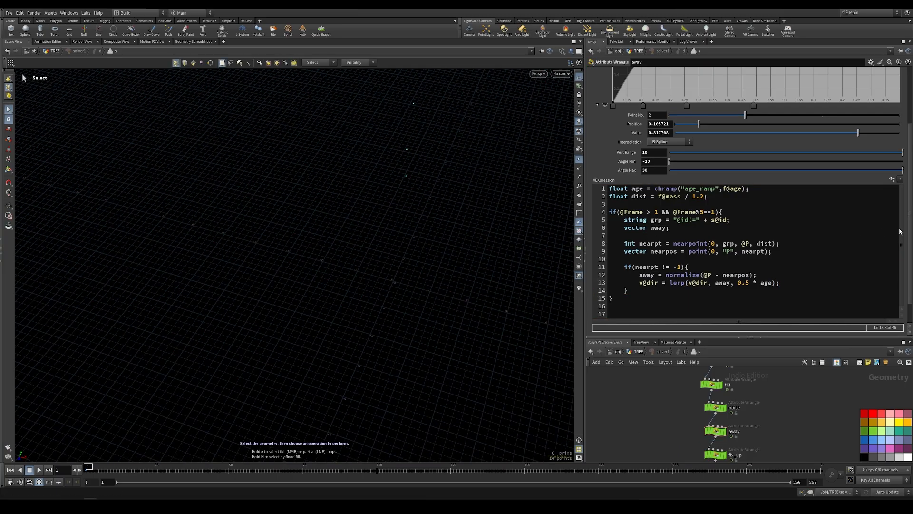
Delete the unused Pert Range spare parameter from the away wrangle.
left_click_drag(909, 232, 908, 215)
right_click(626, 179)
left_click(633, 450)
right_click(618, 178)
mouse_move(664, 341)
left_click(741, 355)
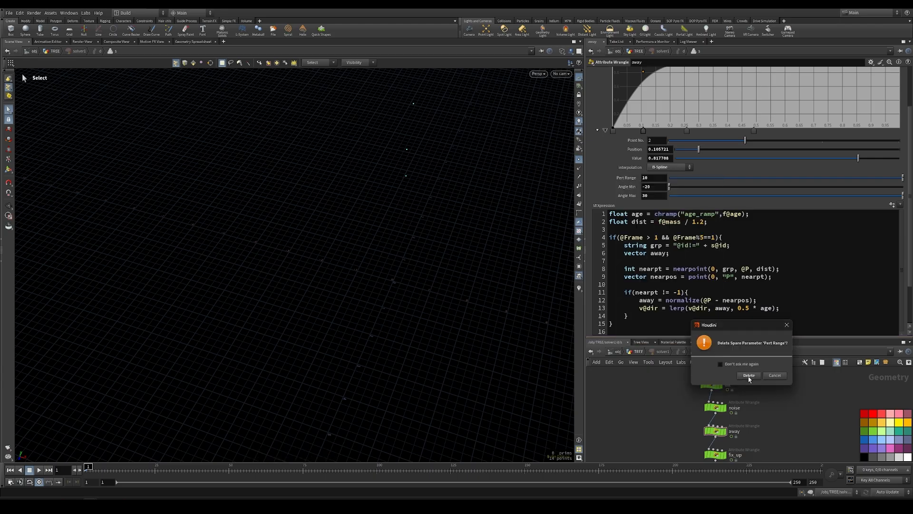
left_click(748, 377)
Delete the unused Angle Max and Angle Min spare parameters from the away wrangle.
right_click(626, 163)
mouse_move(637, 320)
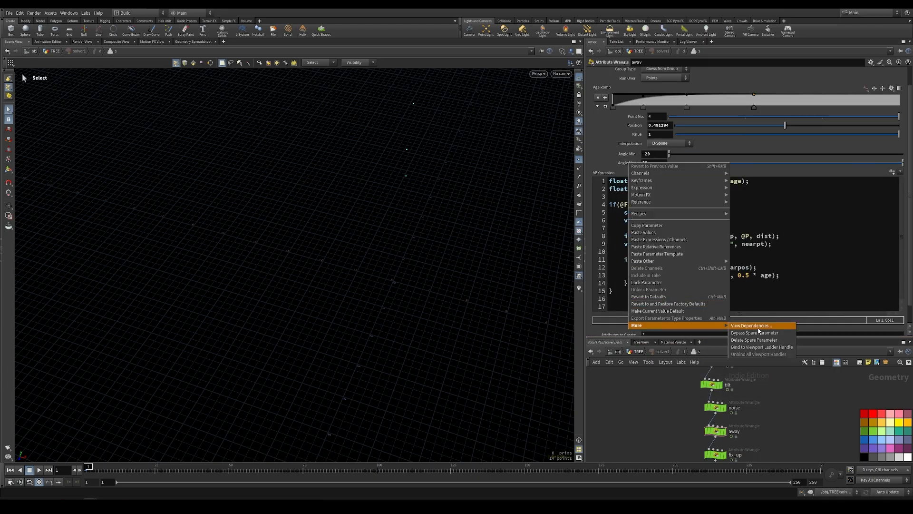
left_click(756, 332)
left_click(769, 363)
right_click(628, 158)
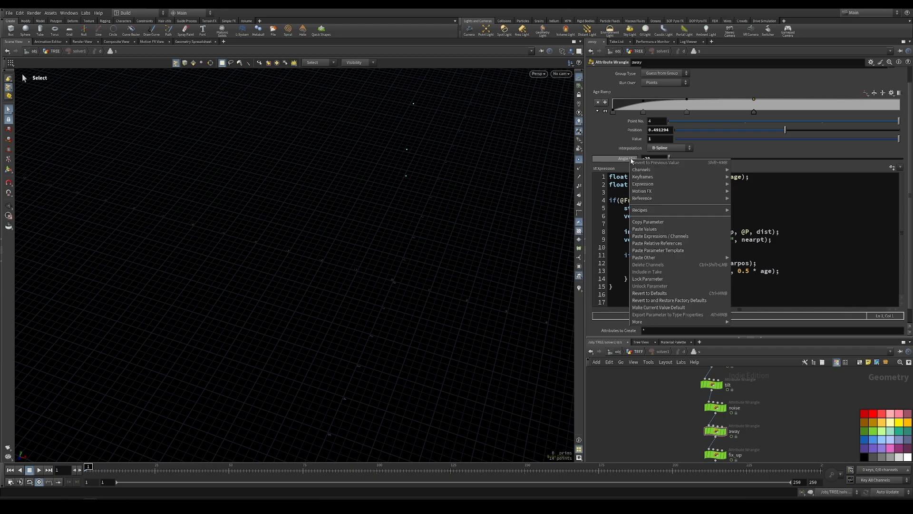
mouse_move(665, 321)
left_click(759, 329)
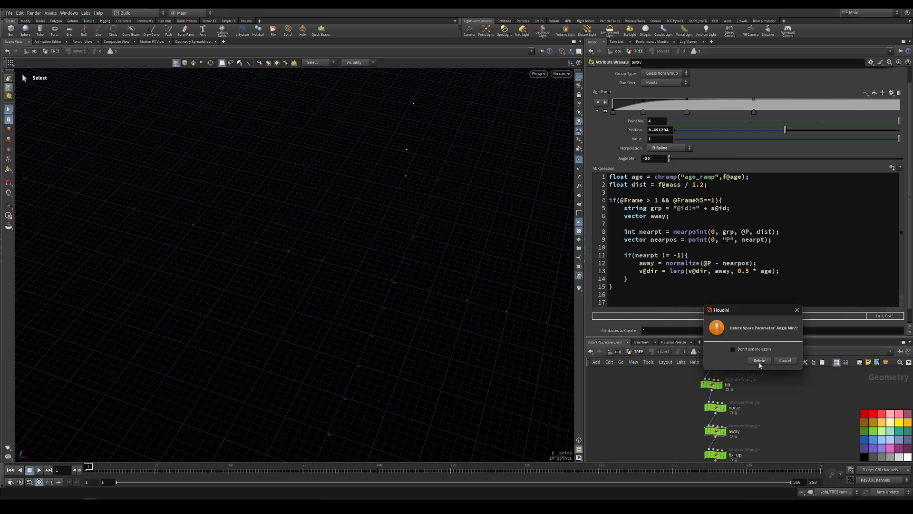
left_click(761, 364)
Go back up to the TREE network and display the add1 node below solver1.
left_click(633, 354)
right_click_drag(423, 290, 295, 291, "alt")
middle_click_drag(294, 291, 232, 368, "alt")
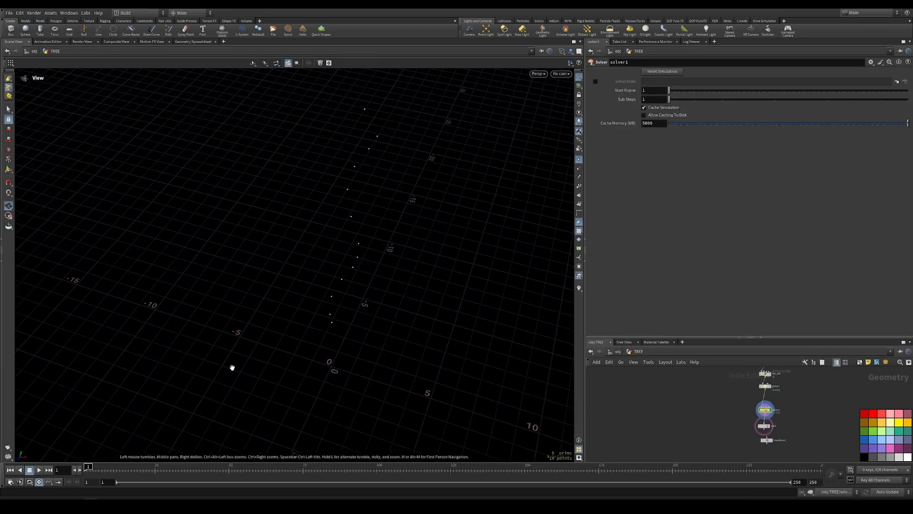
left_click_drag(232, 368, 391, 214, "alt")
right_click_drag(391, 214, 354, 230, "alt")
scroll(761, 421, "up", 3)
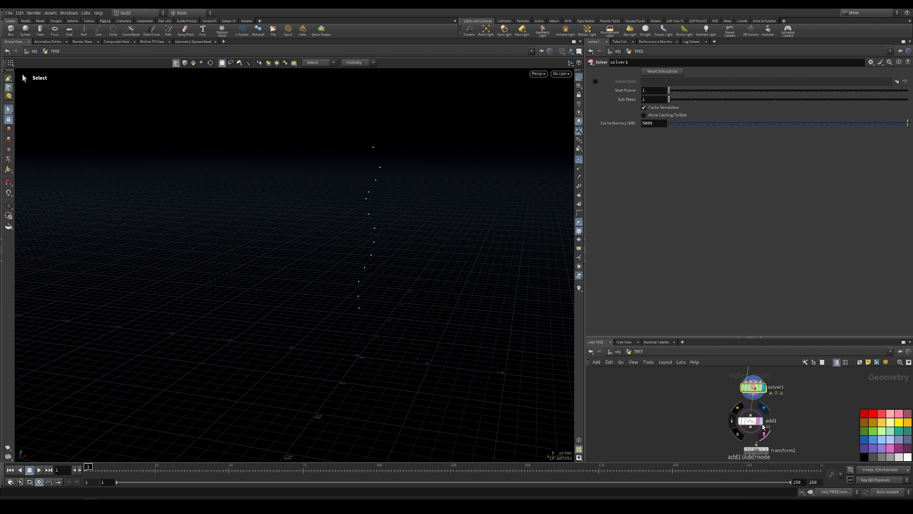
left_click(751, 422)
Simulate the growth to frame 250 and examine the branches' spacing from several angles.
left_click_drag(90, 467, 513, 468)
left_click_drag(577, 496, 856, 466)
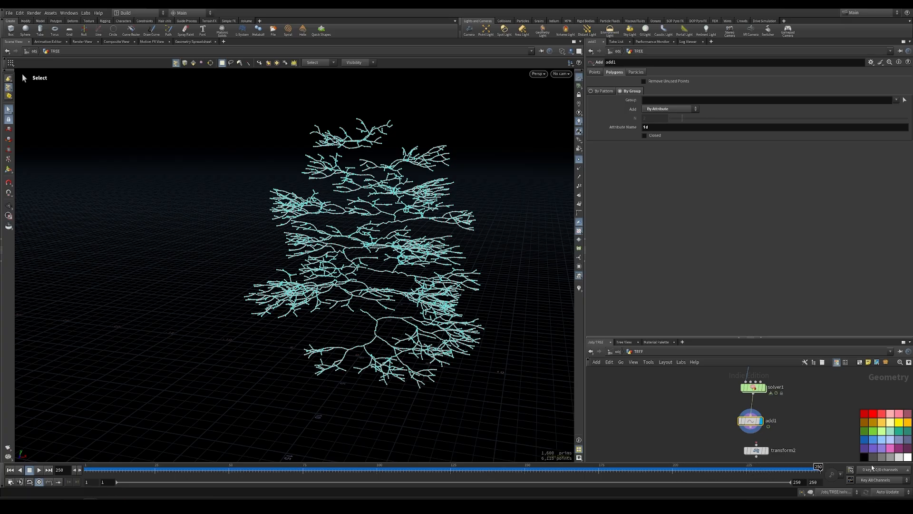
left_click_drag(404, 352, 321, 294, "alt")
left_click_drag(369, 276, 309, 301, "alt")
right_click_drag(310, 302, 392, 300, "alt")
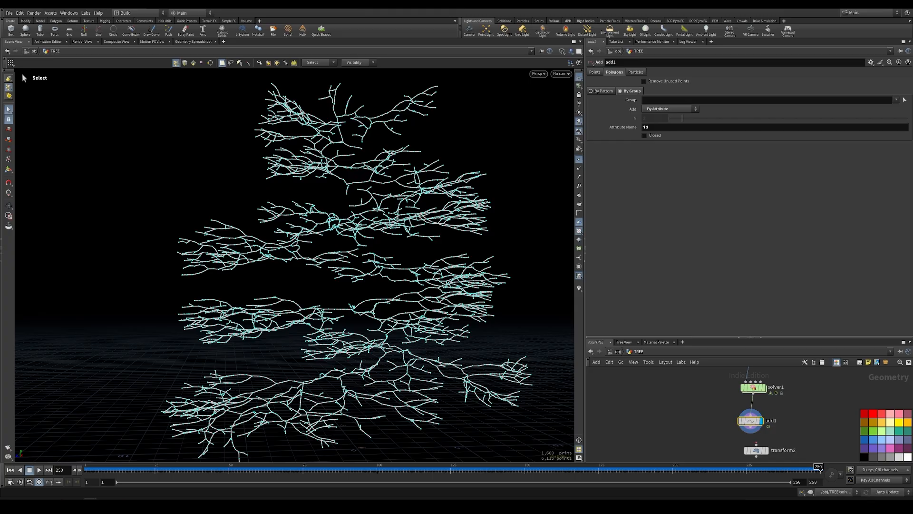
Enter solver1, enlarge the network pane and lay out the chain from Prev_Frame to OUT in a straight column.
double_click(754, 387)
left_click_drag(779, 338, 779, 159)
middle_click_drag(797, 336, 800, 303)
scroll(801, 302, "down", 3)
left_click_drag(705, 216, 751, 432)
key("l")
left_click(729, 236)
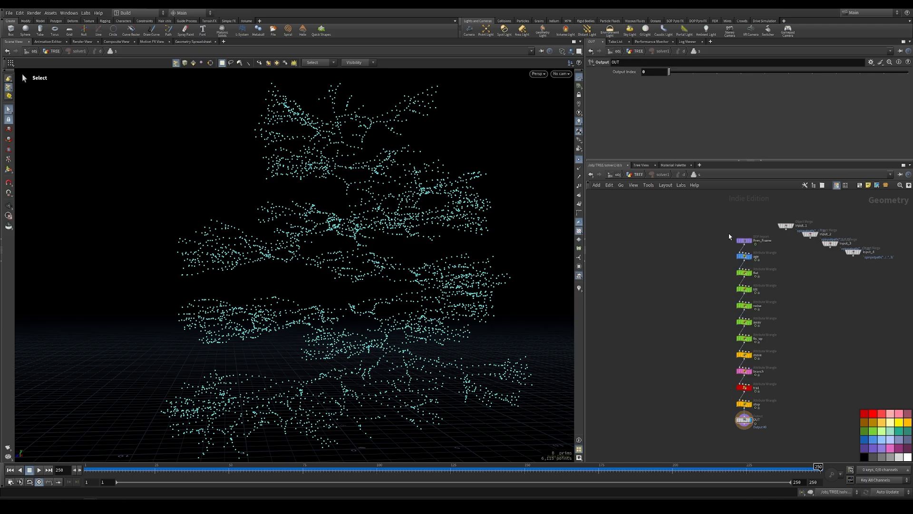
Return to the TREE network and scrub the growth up to frame 250, examining the tree's shape from other angles.
left_click(638, 174)
left_click_drag(190, 469, 687, 468)
middle_click_drag(691, 371, 795, 400)
scroll(796, 400, "down", 3)
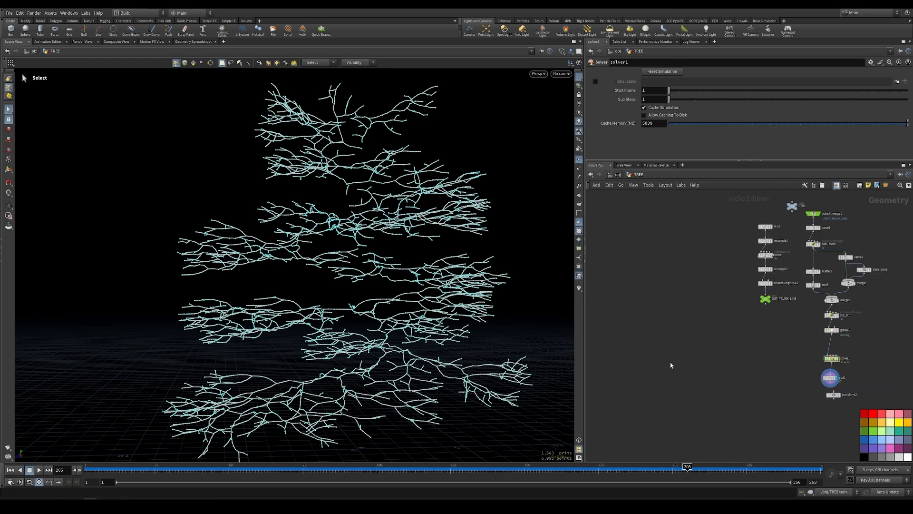
left_click(771, 304)
left_click_drag(286, 271, 183, 321, "alt")
left_click_drag(473, 473, 820, 471)
left_click_drag(304, 366, 394, 285, "alt")
key("s")
double_click(831, 358)
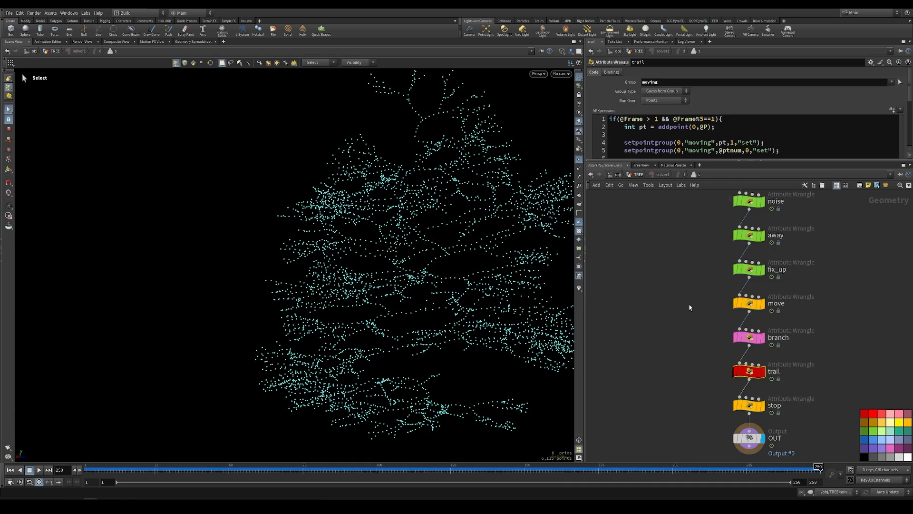
left_click(709, 289)
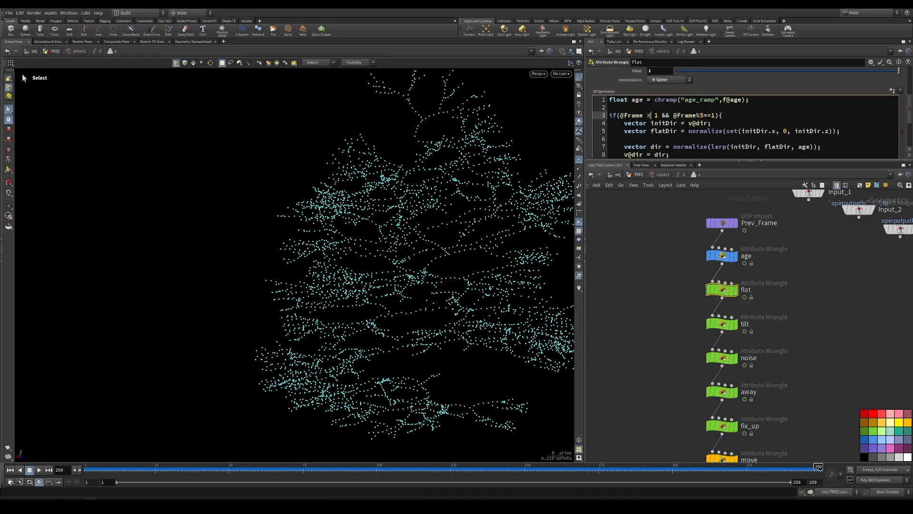
type("=")
left_click(718, 324)
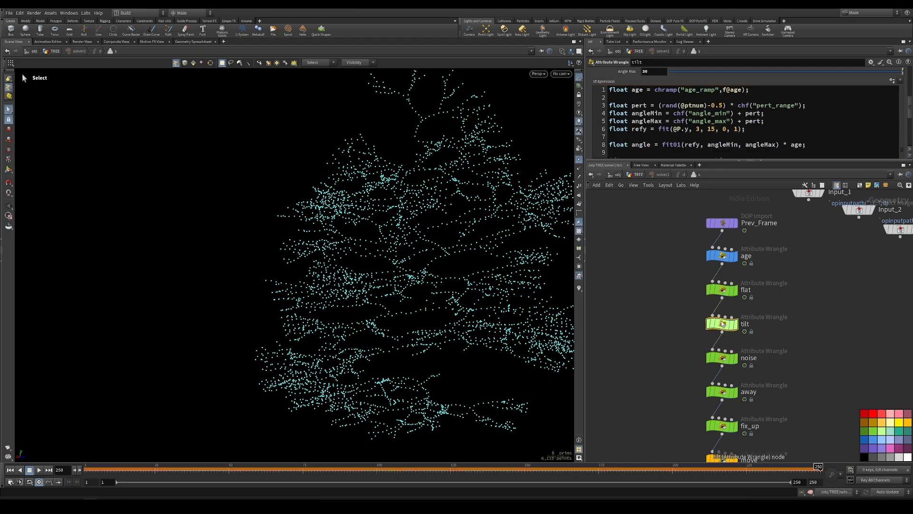
scroll(655, 139, "down", 2)
left_click(651, 114)
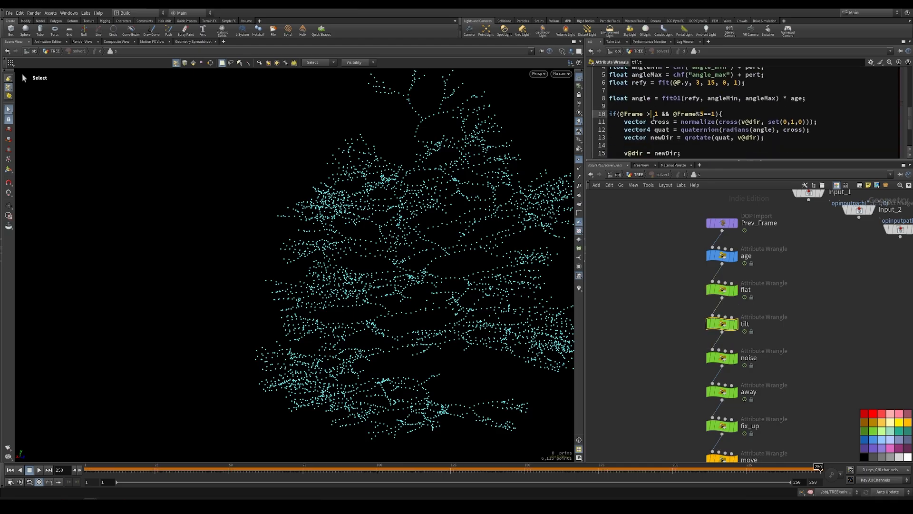
type("=")
left_click(722, 358)
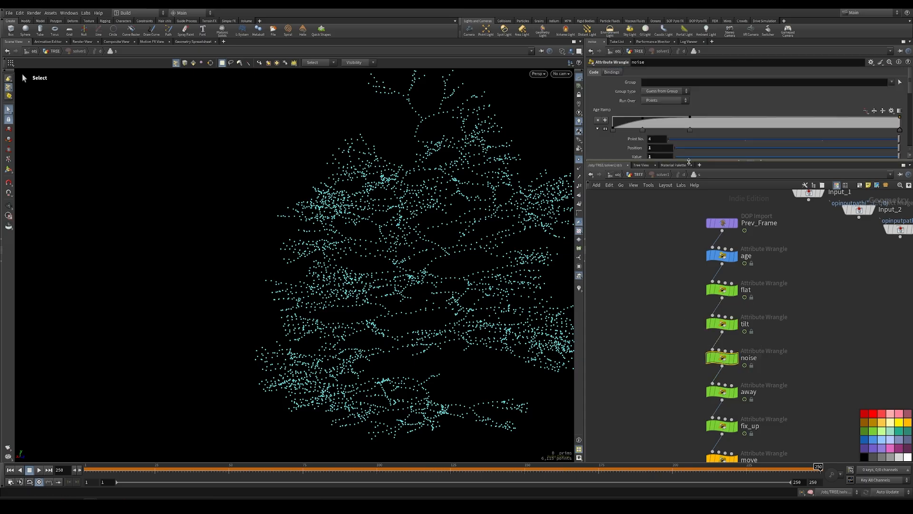
left_click_drag(689, 160, 689, 270)
scroll(670, 216, "down", 1)
middle_click_drag(672, 316, 666, 249)
left_click(715, 378)
left_click(651, 158)
type("= 1 && @Frame%5==1){")
middle_click_drag(683, 402, 679, 340)
left_click(713, 350)
left_click(650, 119)
type("==1){")
Check the if conditions in the move and branch wrangles.
middle_click_drag(666, 380, 661, 328)
left_click_drag(670, 320, 737, 343)
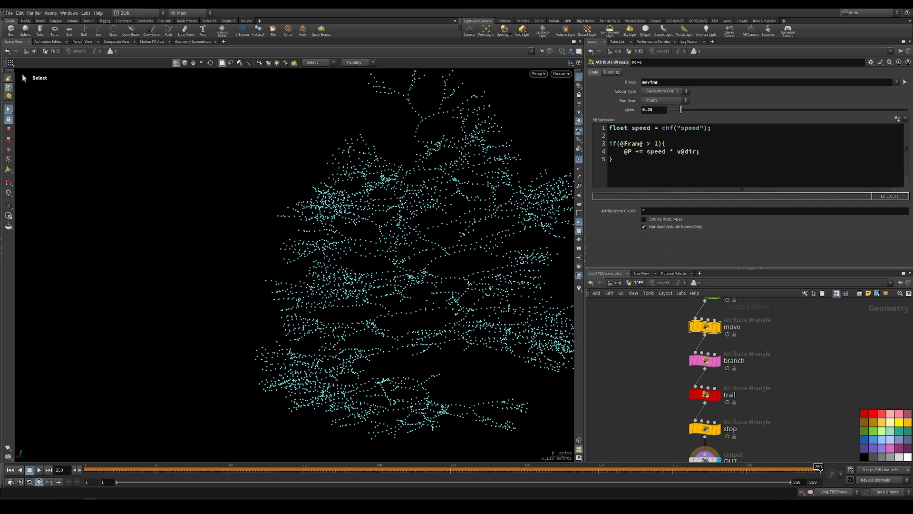
mouse_move(666, 408)
middle_mouse_down()
mouse_move(666, 381)
mouse_move(665, 390)
middle_mouse_up()
left_click_drag(650, 329, 734, 358)
scroll(661, 158, "down", 3)
scroll(662, 153, "up", 4)
scroll(662, 153, "up", 1)
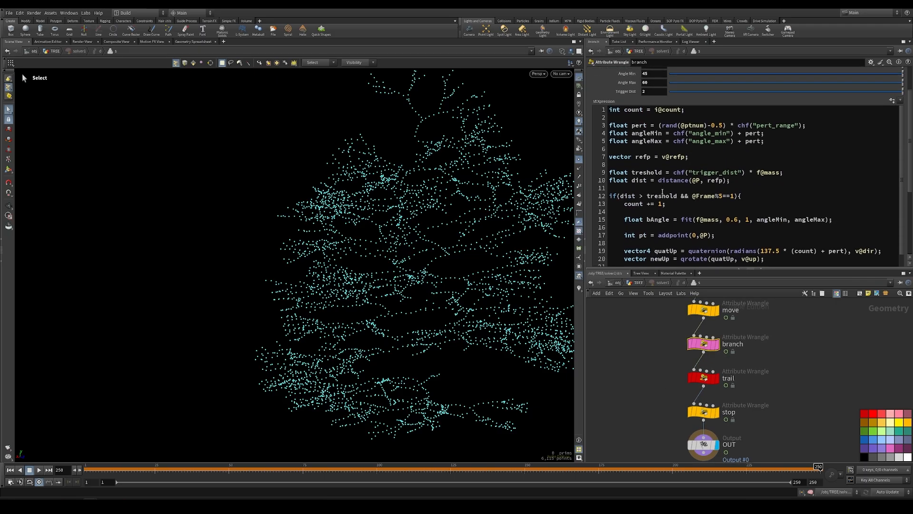
left_click(704, 377)
left_click(650, 111)
type("=")
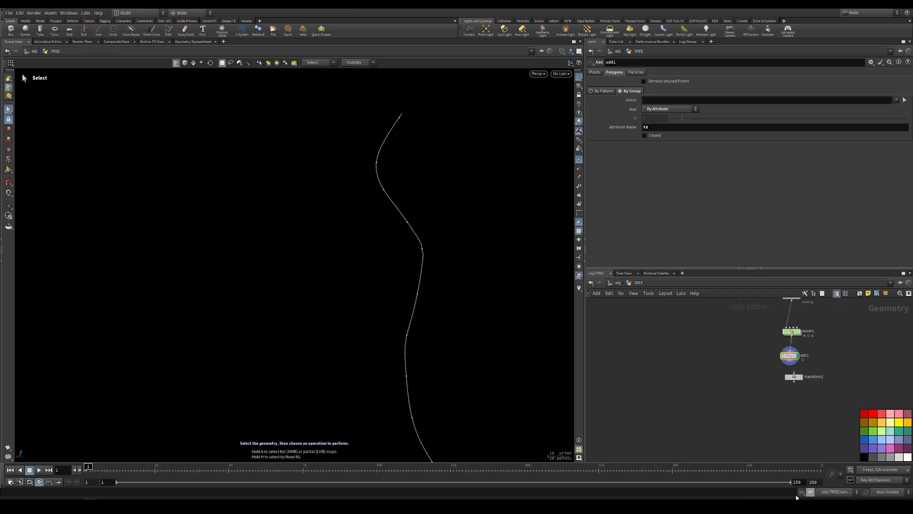
Play the simulation from frame 1, advance it to frame 180 and examine the branch growth on the trunk.
left_click(39, 470)
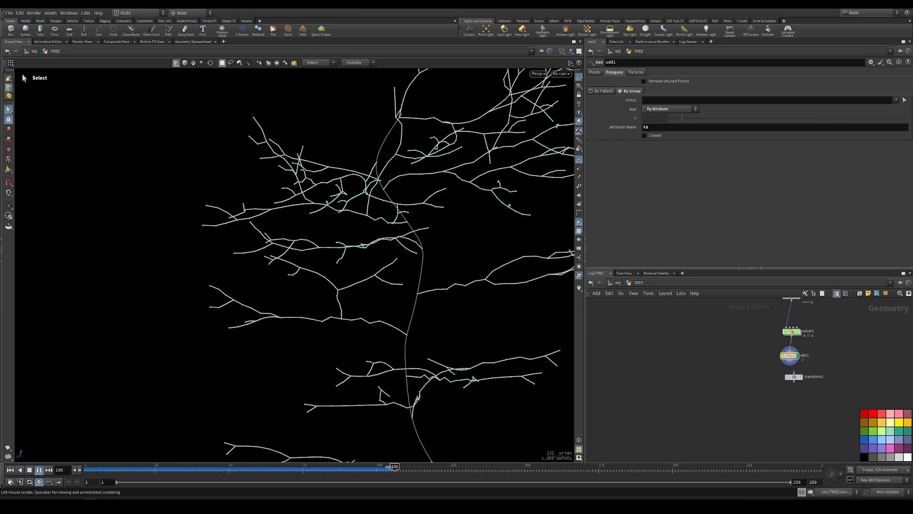
left_click(587, 470)
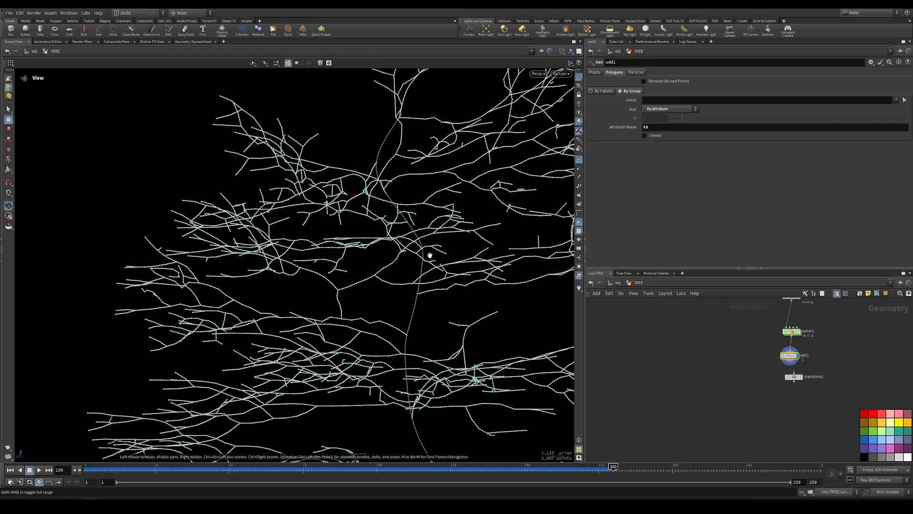